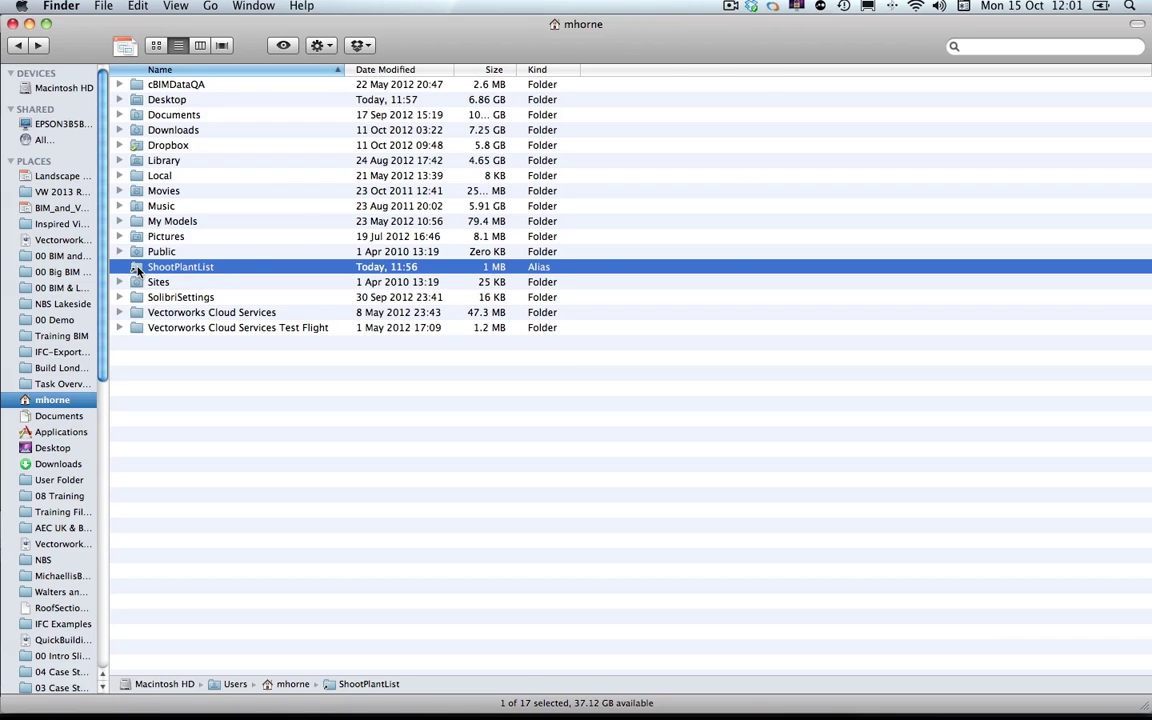
Open the ShootPlantList alias from the home folder in Finder
double_click(138, 271)
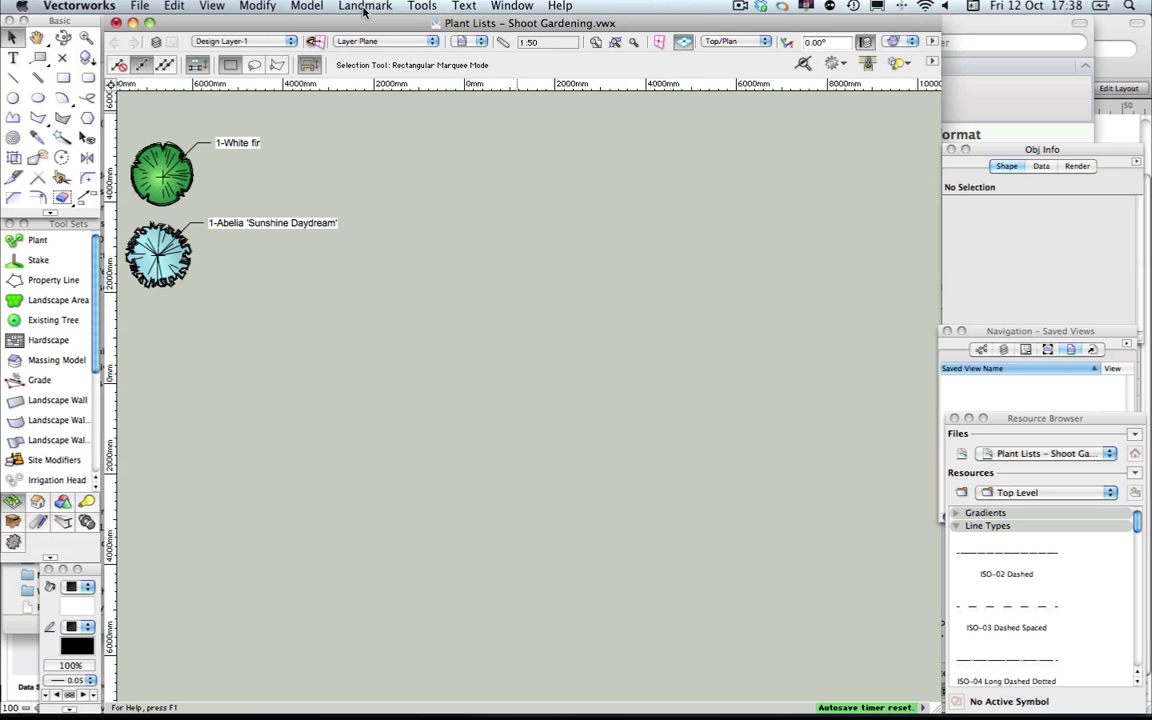
Open the VW Plants Database from the Landmark menu, keeping the UK Plant Data layout
left_click(366, 7)
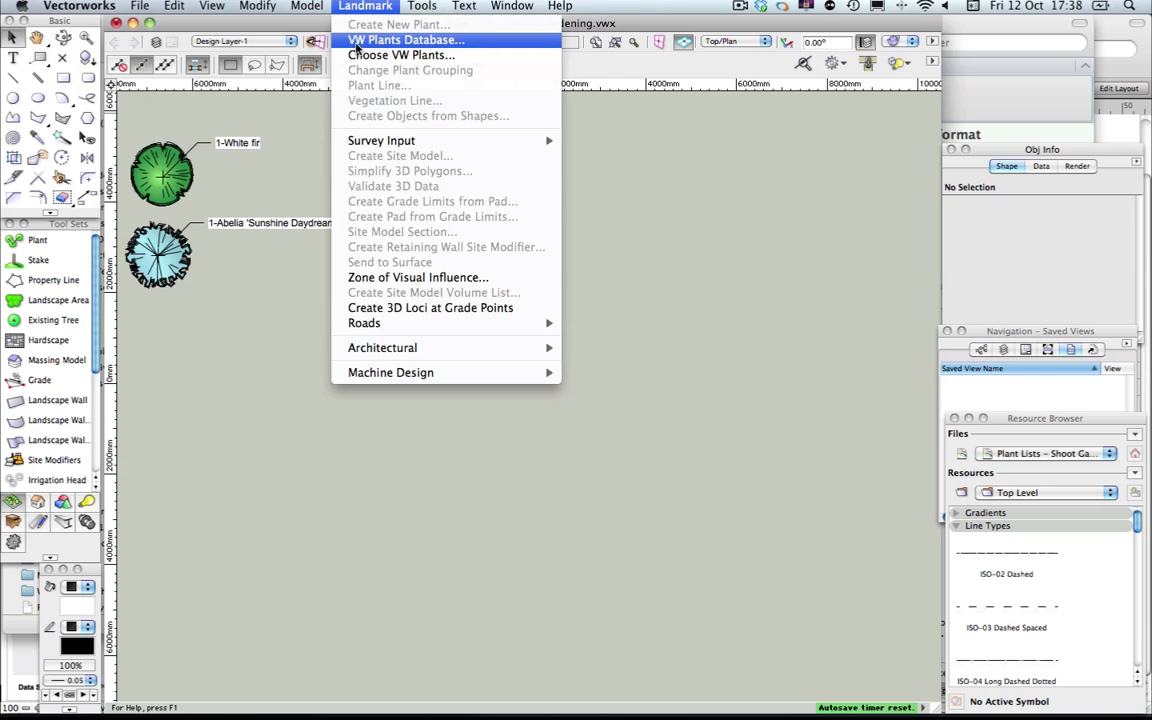
left_click(357, 41)
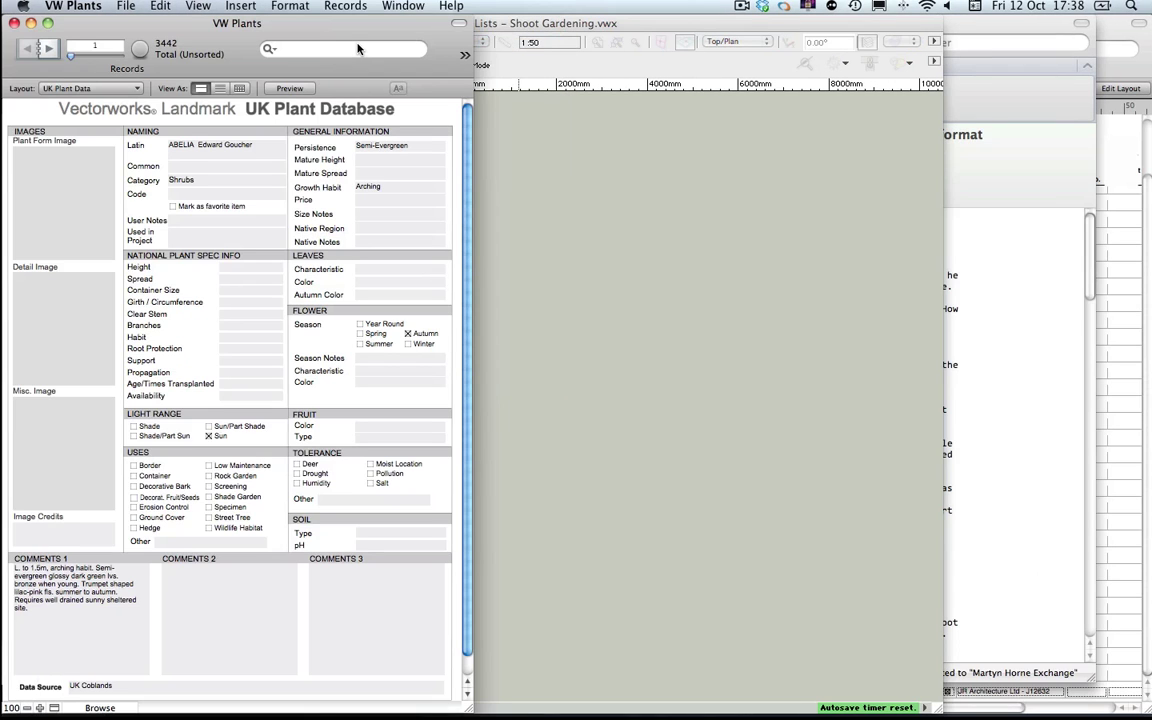
left_click(82, 89)
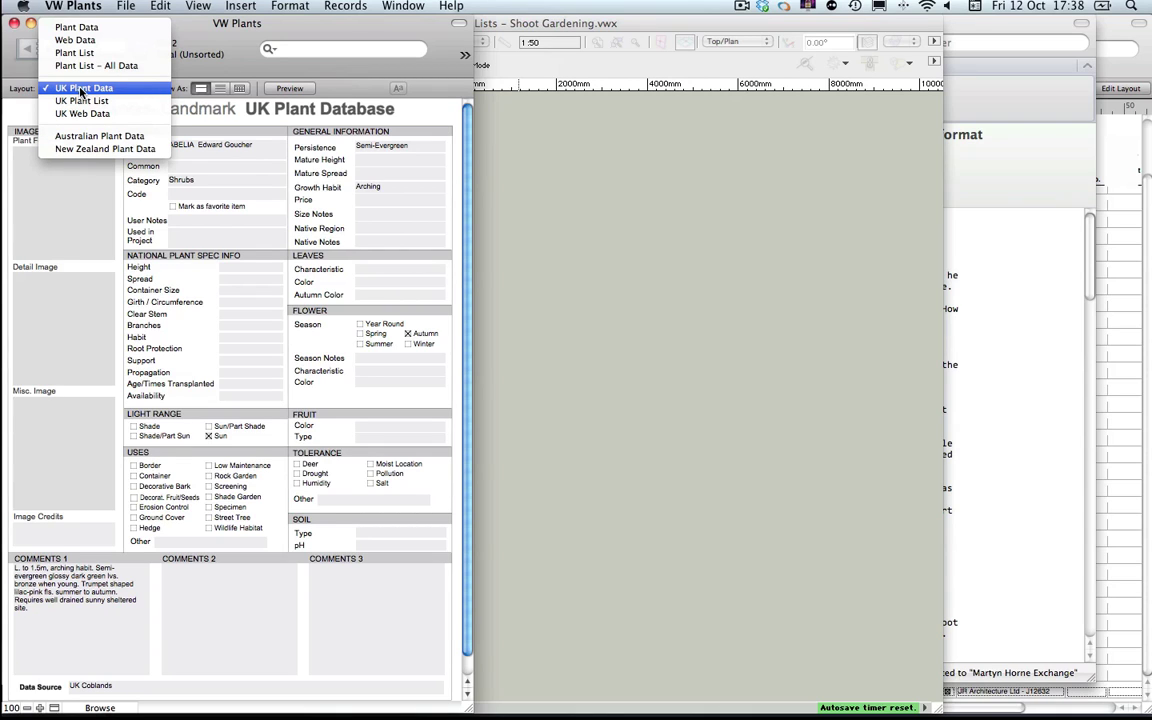
left_click(82, 90)
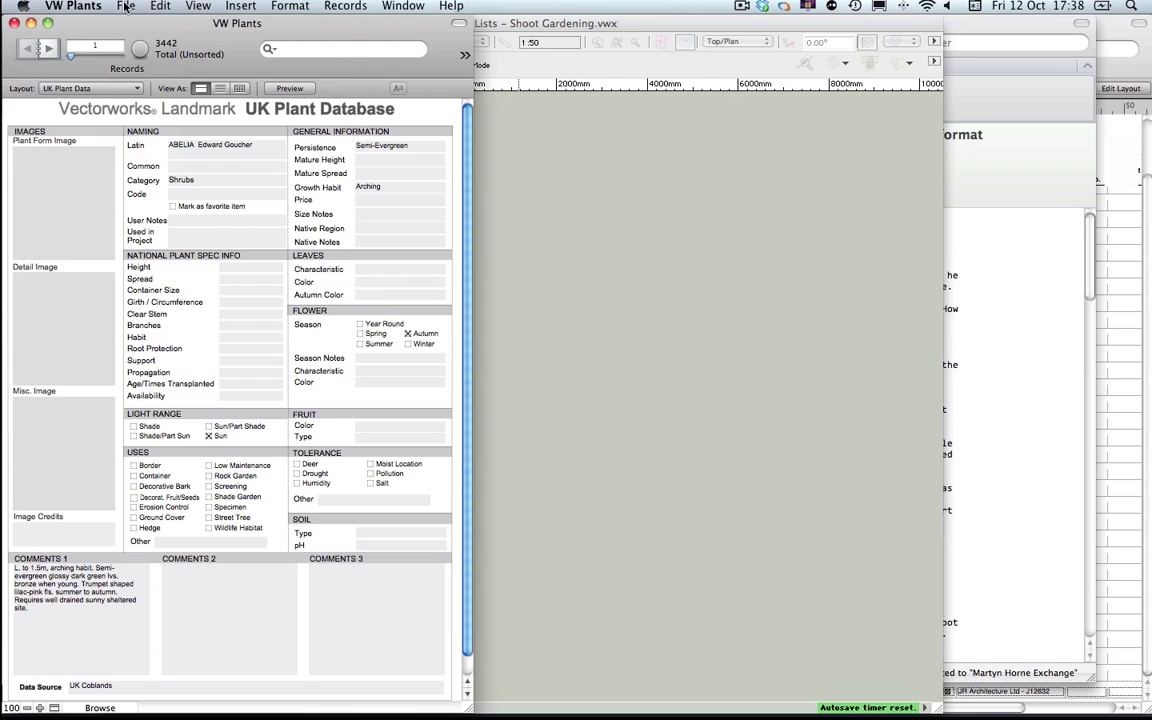
left_click(126, 7)
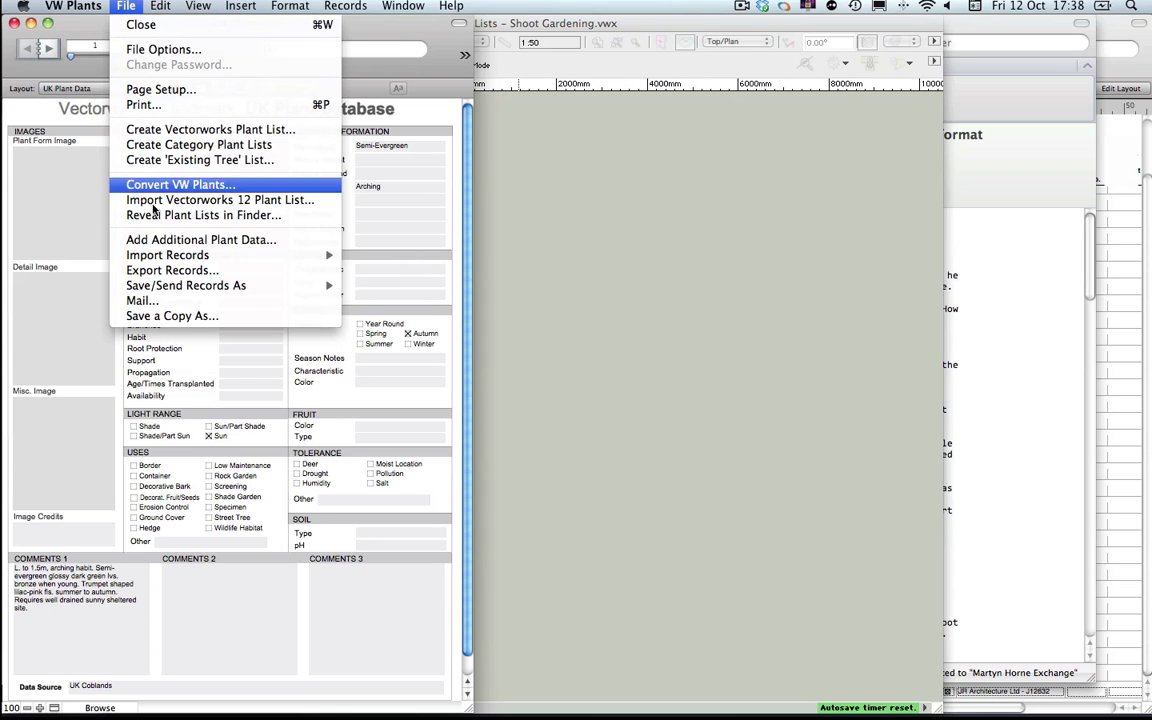
Add plant data by selecting 'VW Plants UK Shoot All Plants 2012_10 .USR' in Desktop > Shoot > ShootPlantList
left_click(165, 241)
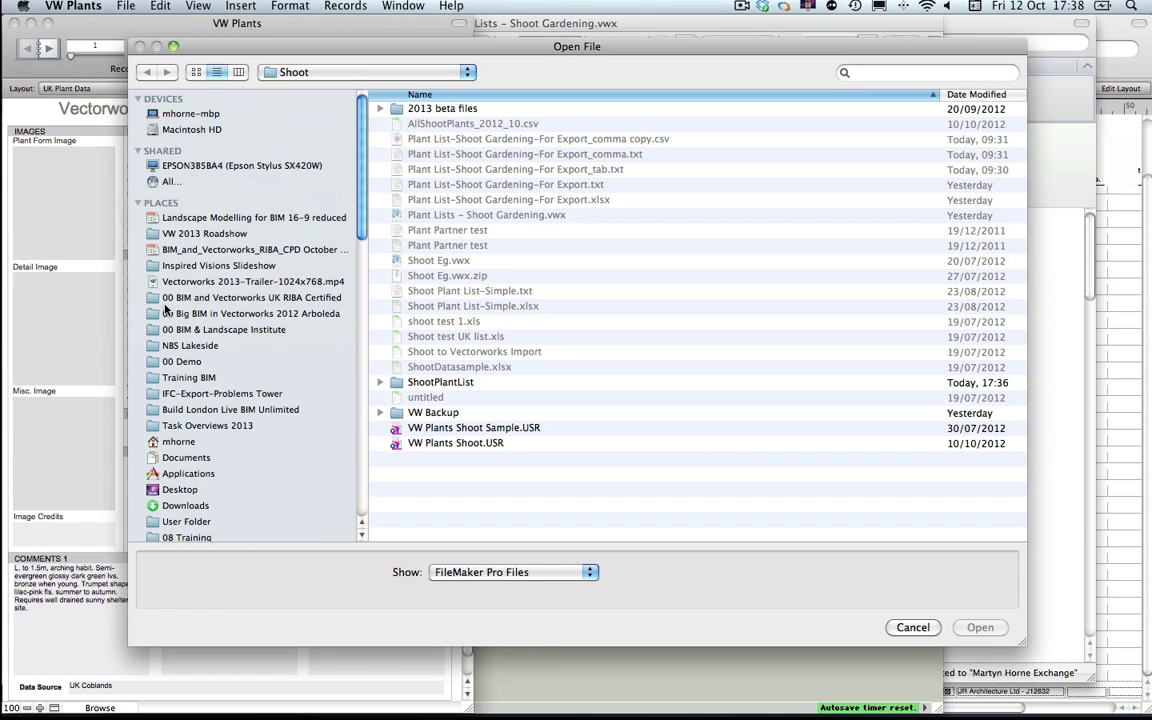
scroll(185, 400, "down", 5)
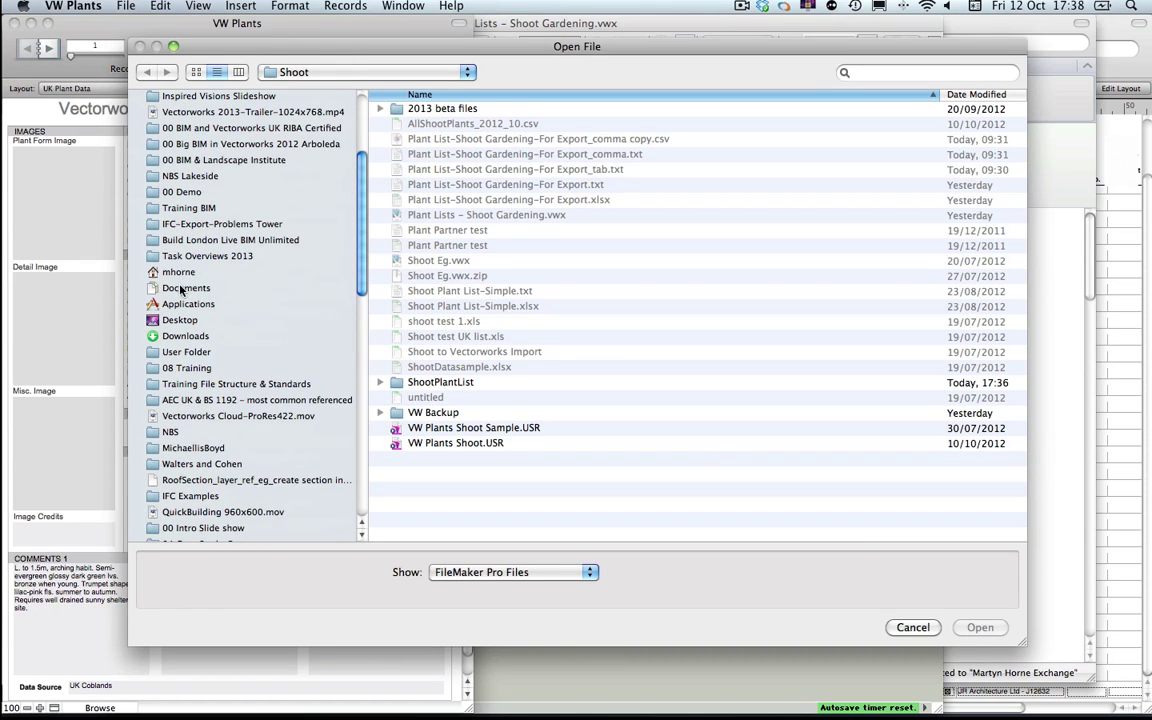
left_click(179, 320)
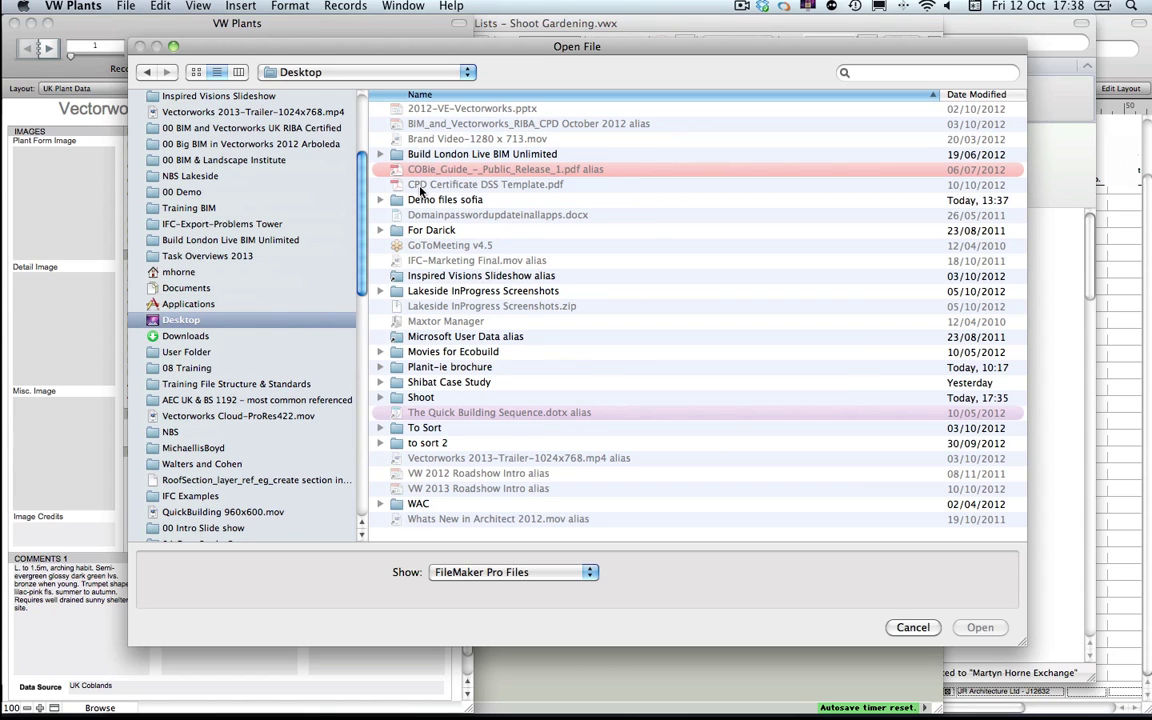
double_click(418, 397)
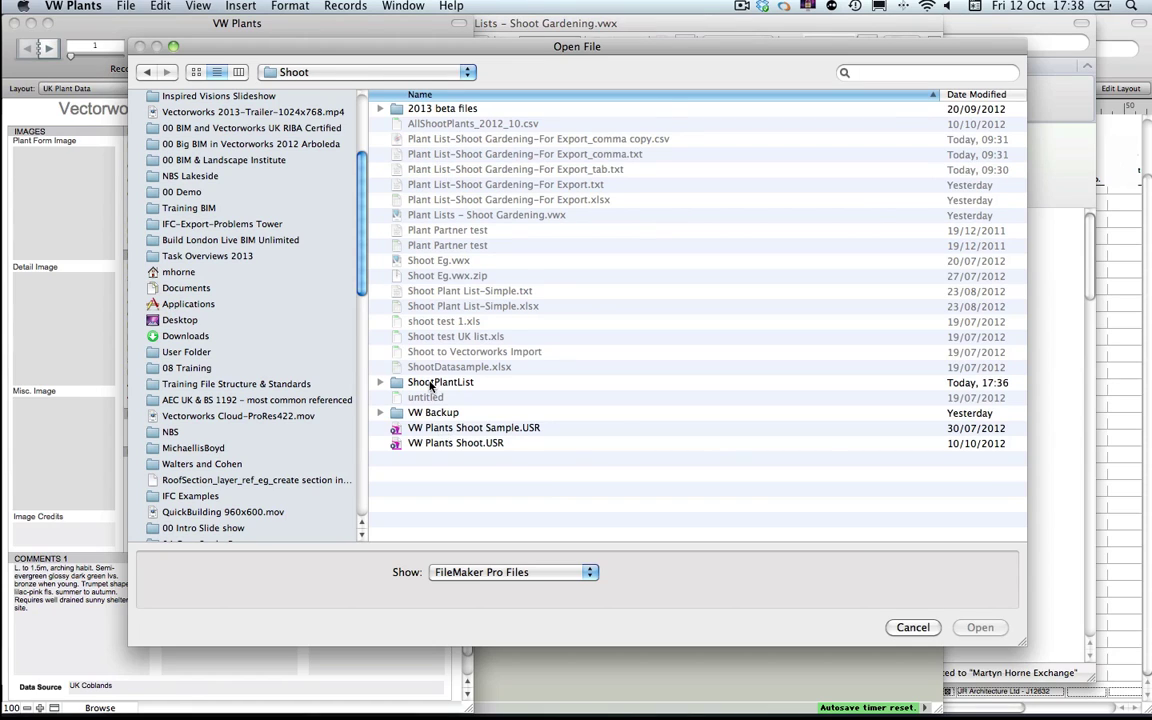
double_click(428, 385)
left_click(394, 108)
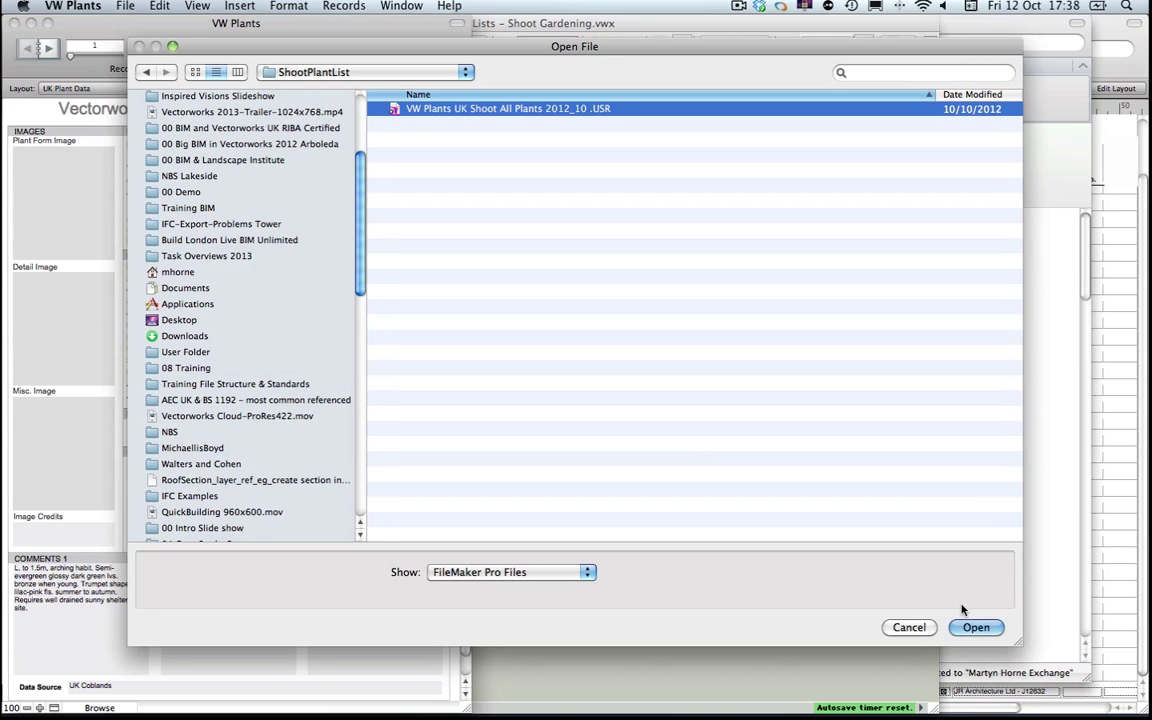
Import the Shoot .USR file, bringing the database to 16525 records
left_click(966, 627)
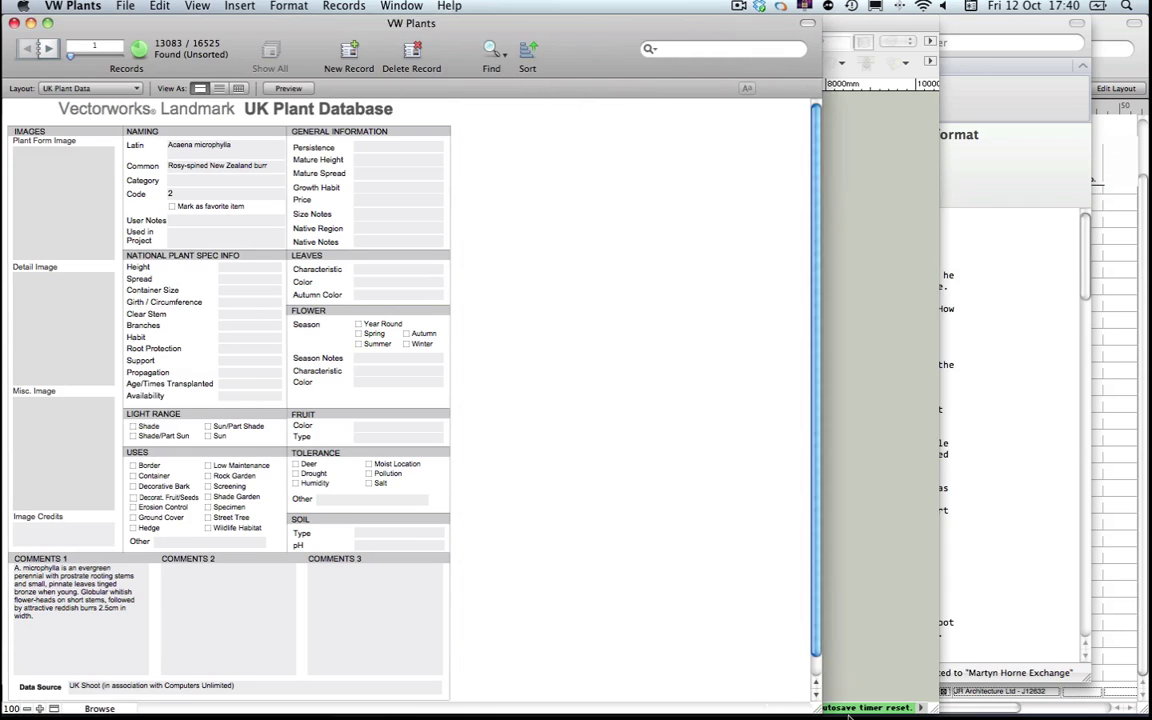
Find records whose Data Source matches 'shot', returning 13083 of 16525
left_click(492, 50)
left_click(117, 687)
type("sho")
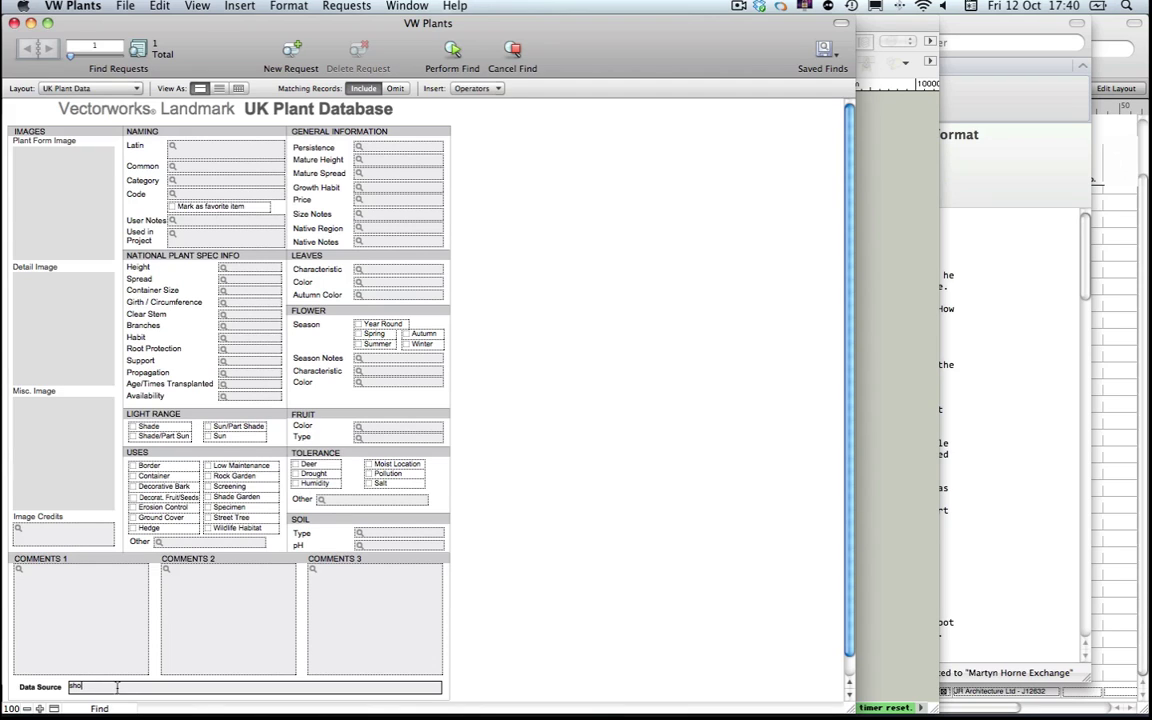
type("tot")
key("Return")
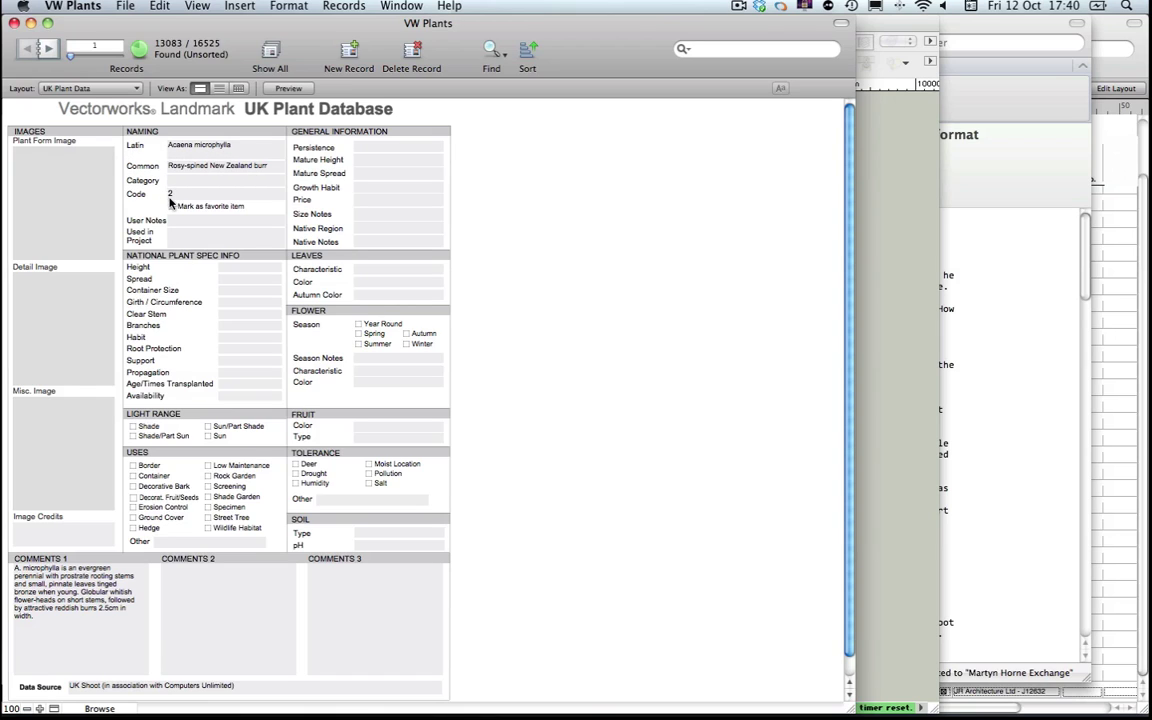
Browse the found records to record 7070, then back to record 4538, Angelica sylvestris
left_click_drag(60, 50, 100, 67)
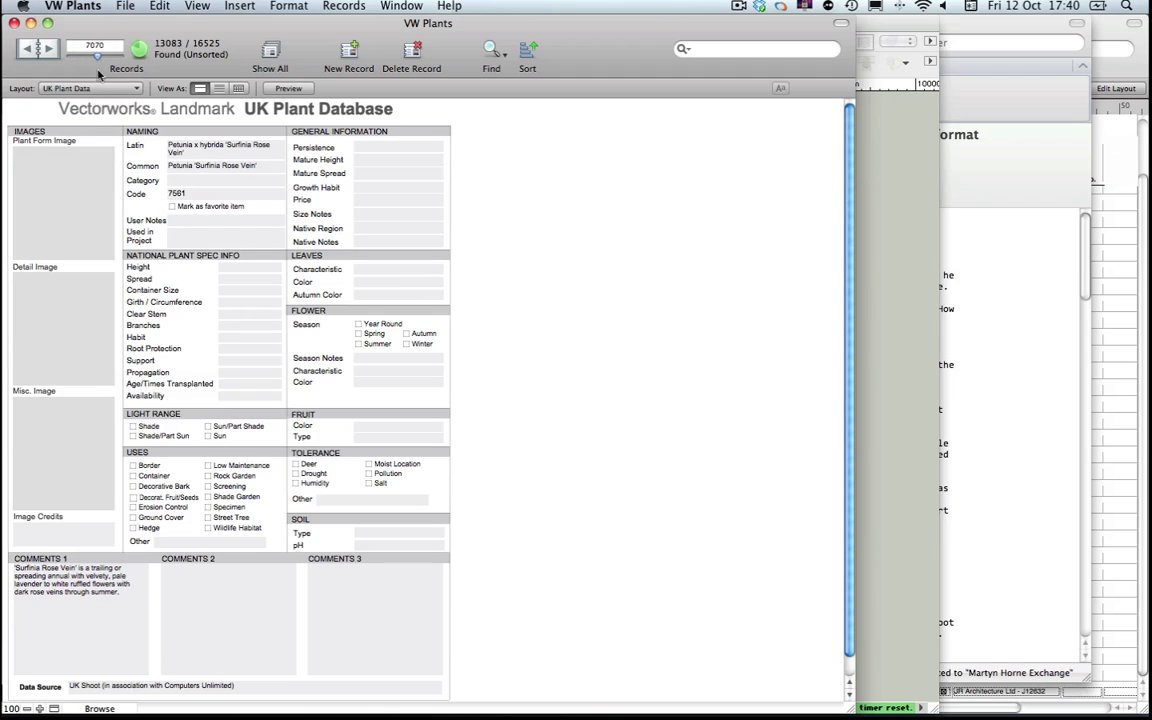
left_click_drag(88, 55, 80, 56)
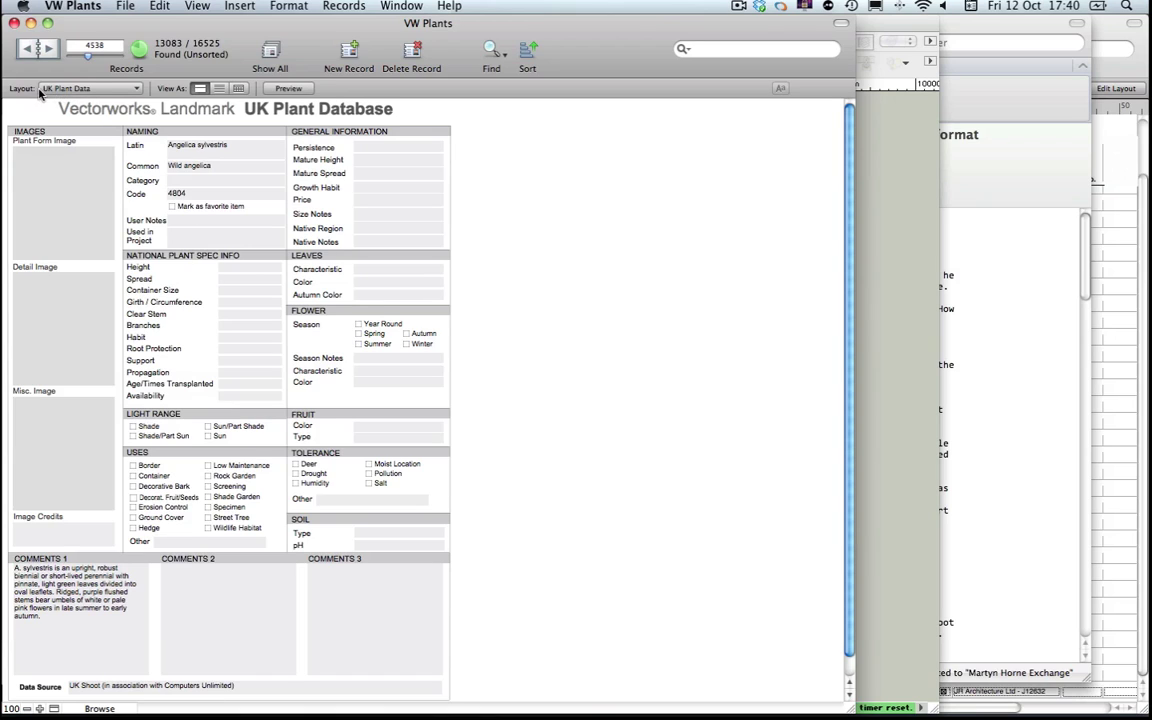
left_click(94, 90)
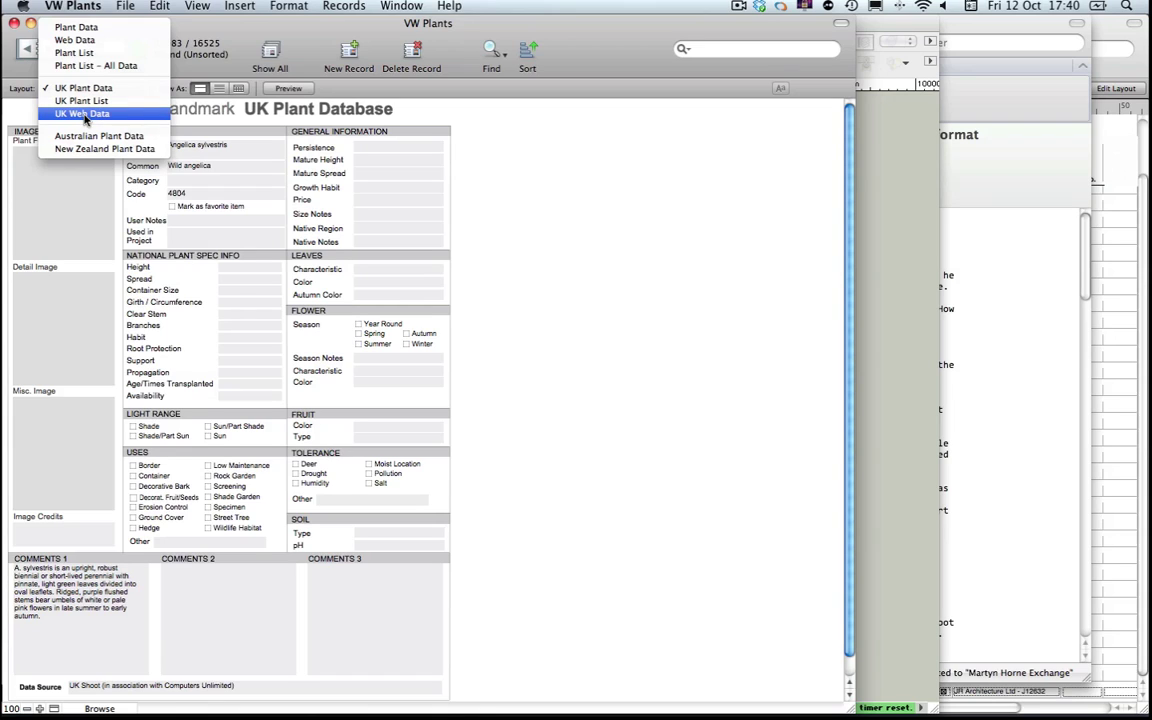
Show the Shoot web page in the UK Web Data layout for record 7492, Matthiola incana
left_click(73, 116)
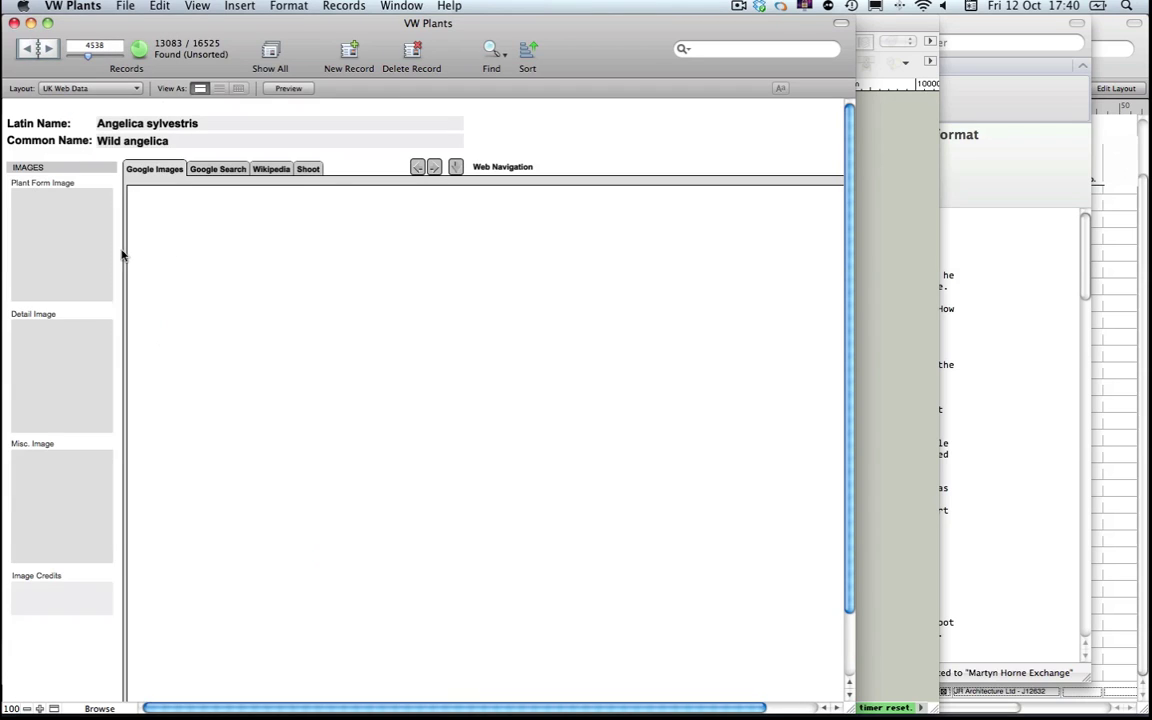
left_click(308, 170)
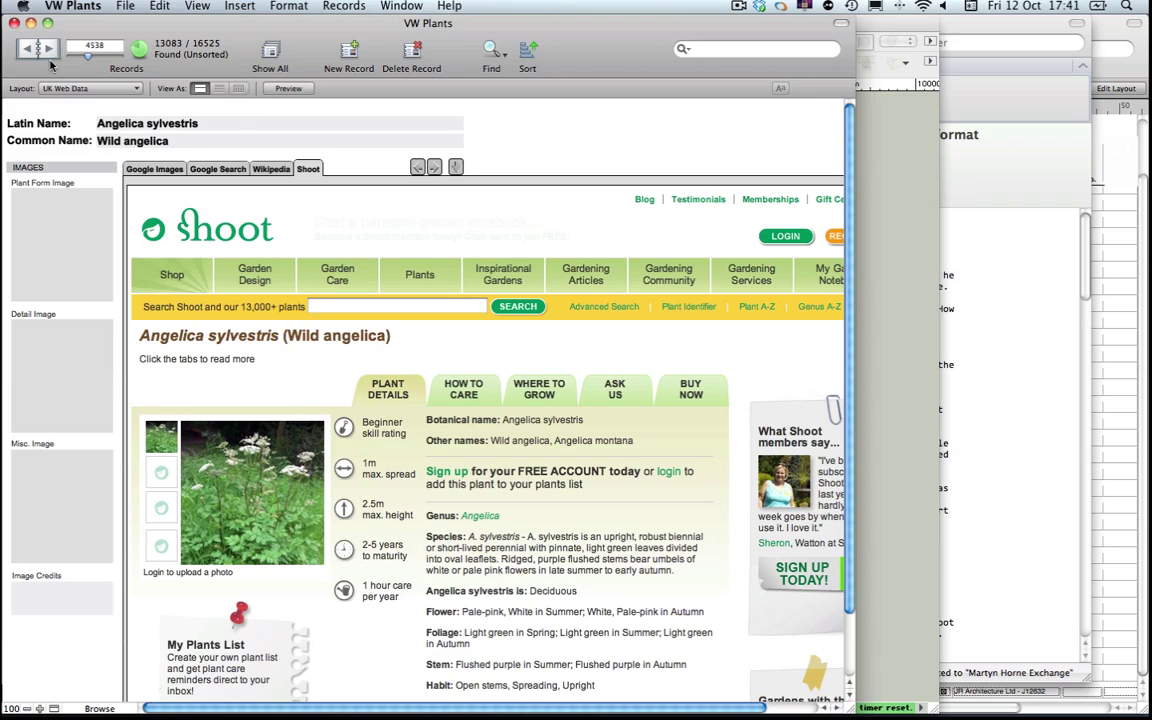
left_click_drag(88, 58, 98, 56)
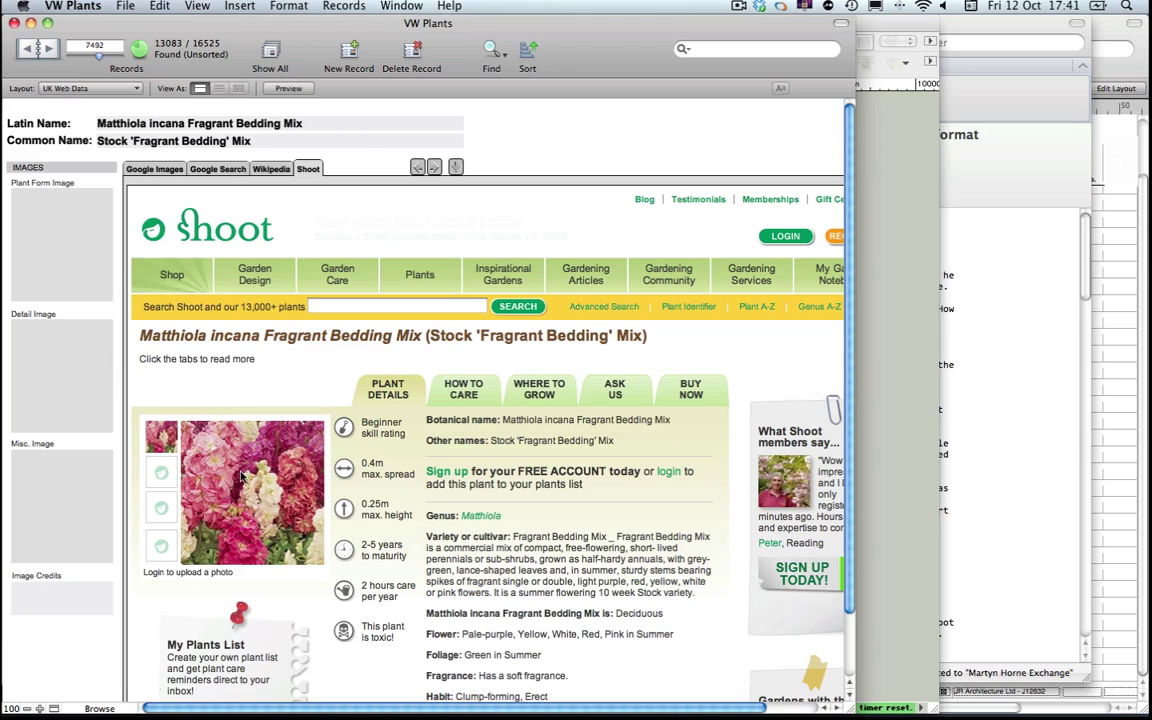
Drag the Shoot photo into Plant Form Image, then return to the UK Plant Data layout
left_click_drag(240, 470, 57, 235)
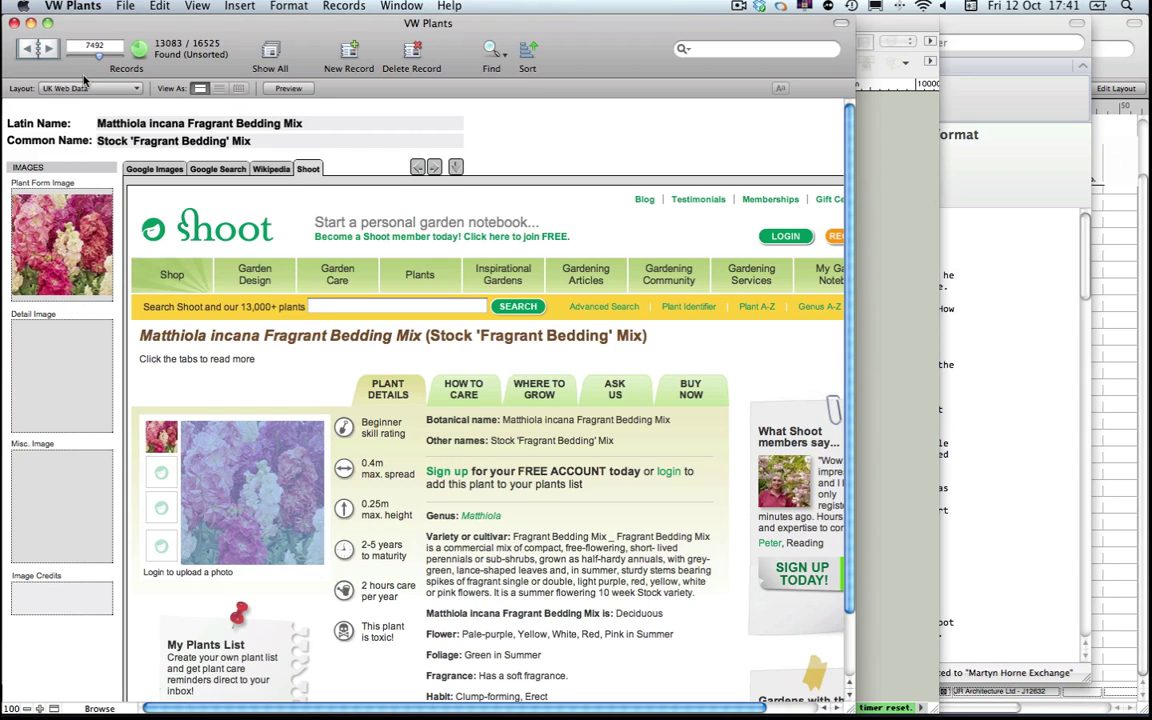
left_click(83, 88)
left_click(84, 63)
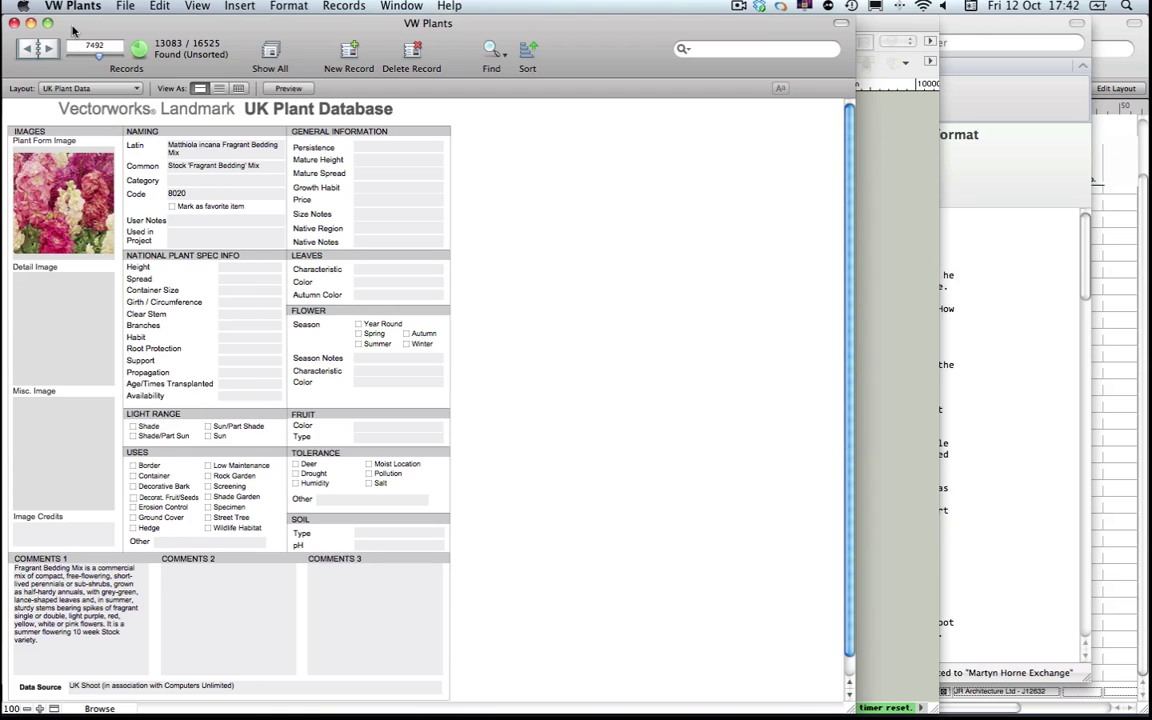
left_click(128, 7)
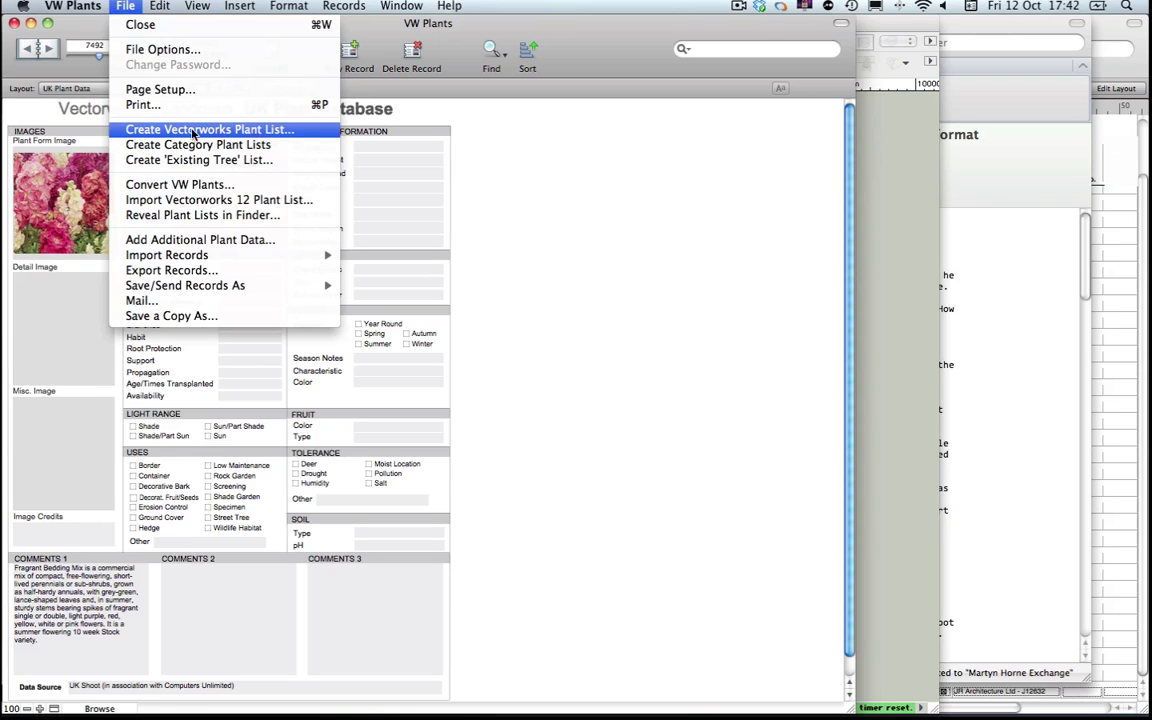
left_click(580, 212)
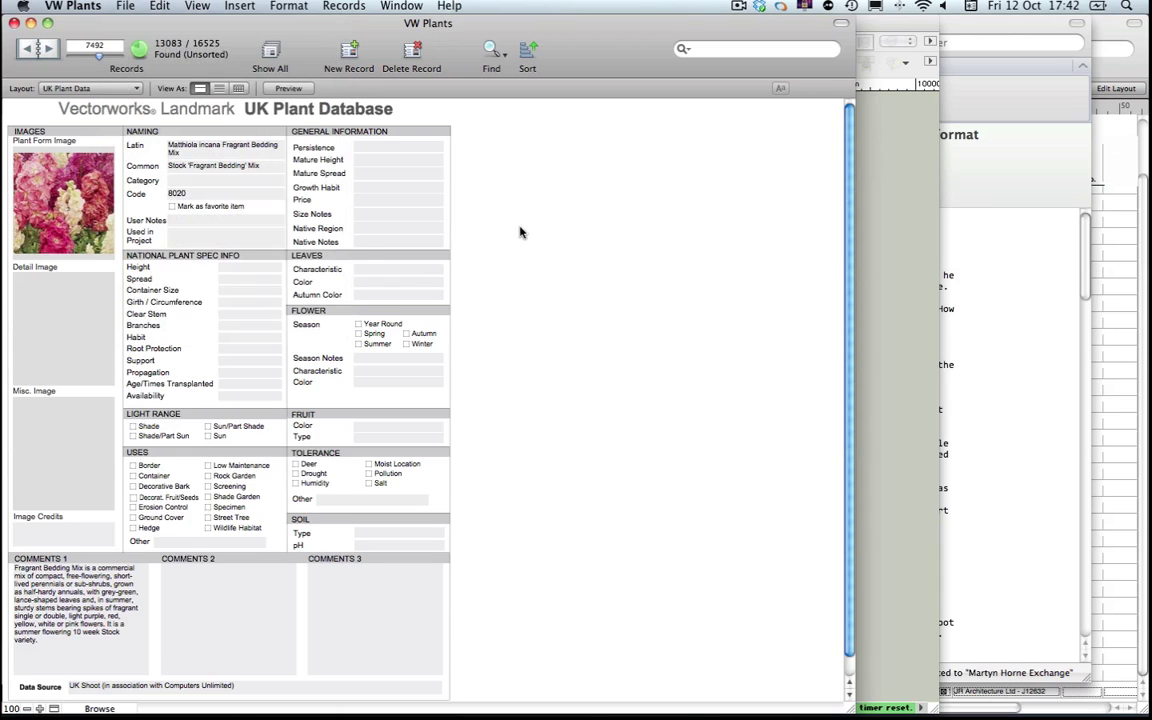
Mark Matthiola incana, another plant and Rosa 'Munstead Wood' as favourites
left_click(172, 207)
mouse_move(96, 57)
left_mouse_down()
mouse_move(72, 57)
mouse_move(104, 60)
left_mouse_up()
left_click(171, 207)
left_click(171, 207)
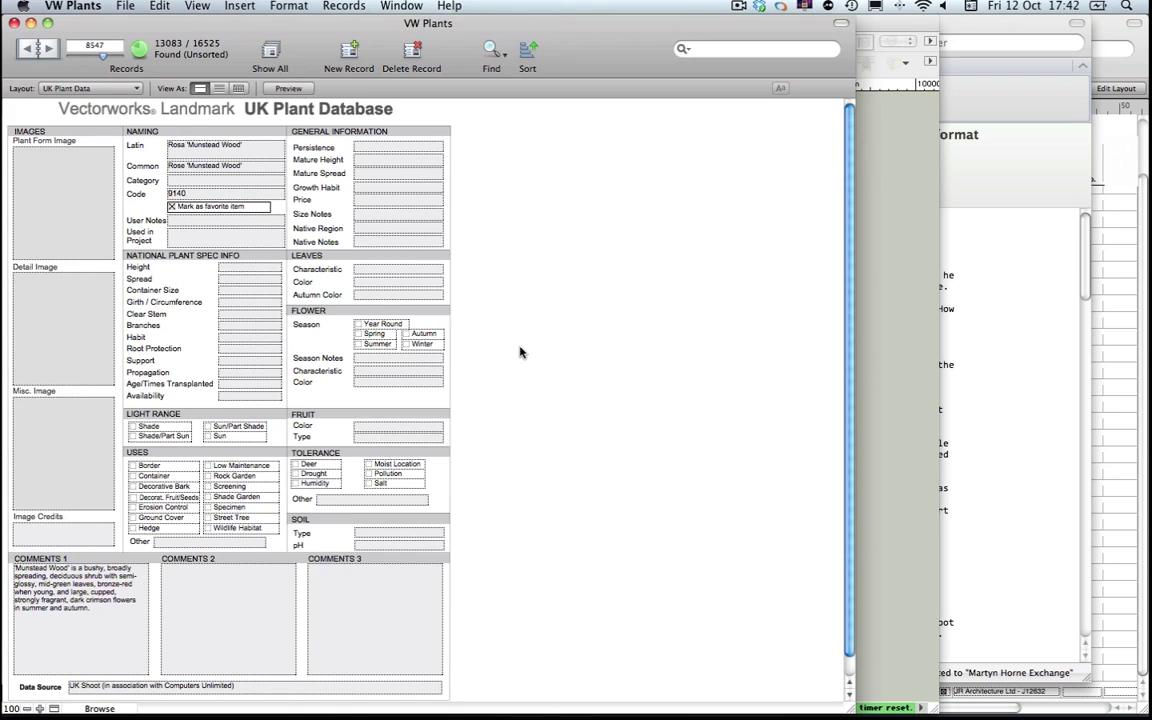
Find favourite plants with Data Source 'shoot', giving 5 of 16525 records
left_click(491, 50)
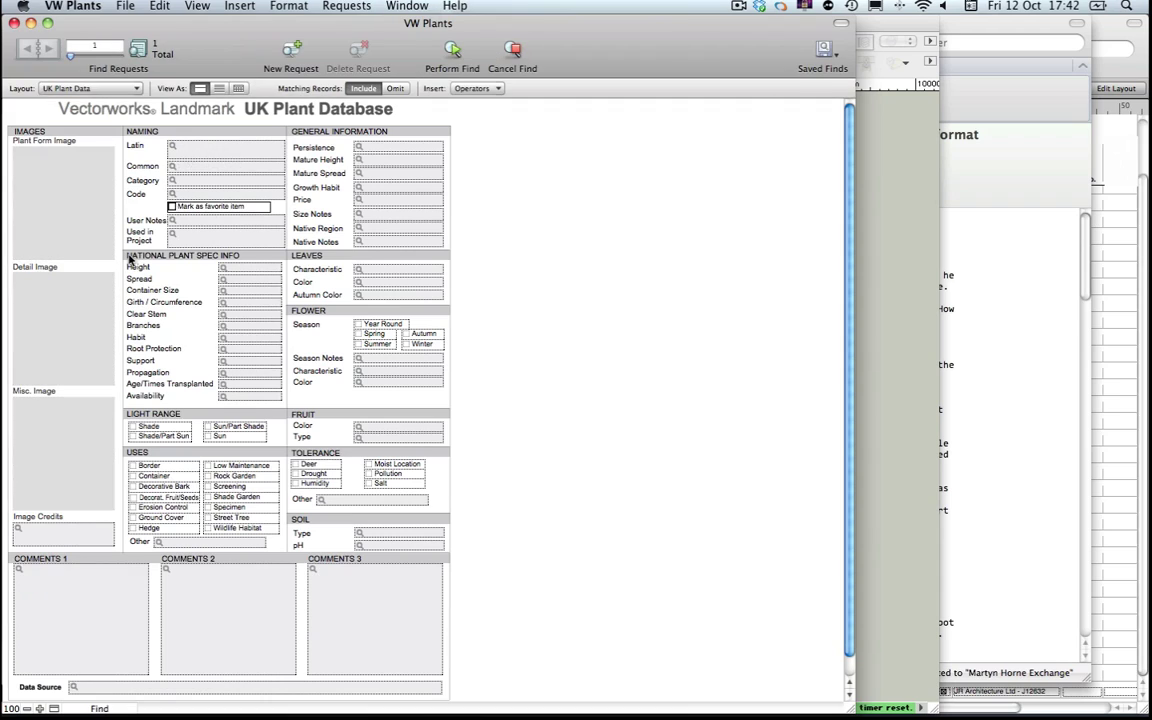
left_click(171, 207)
left_click(108, 688)
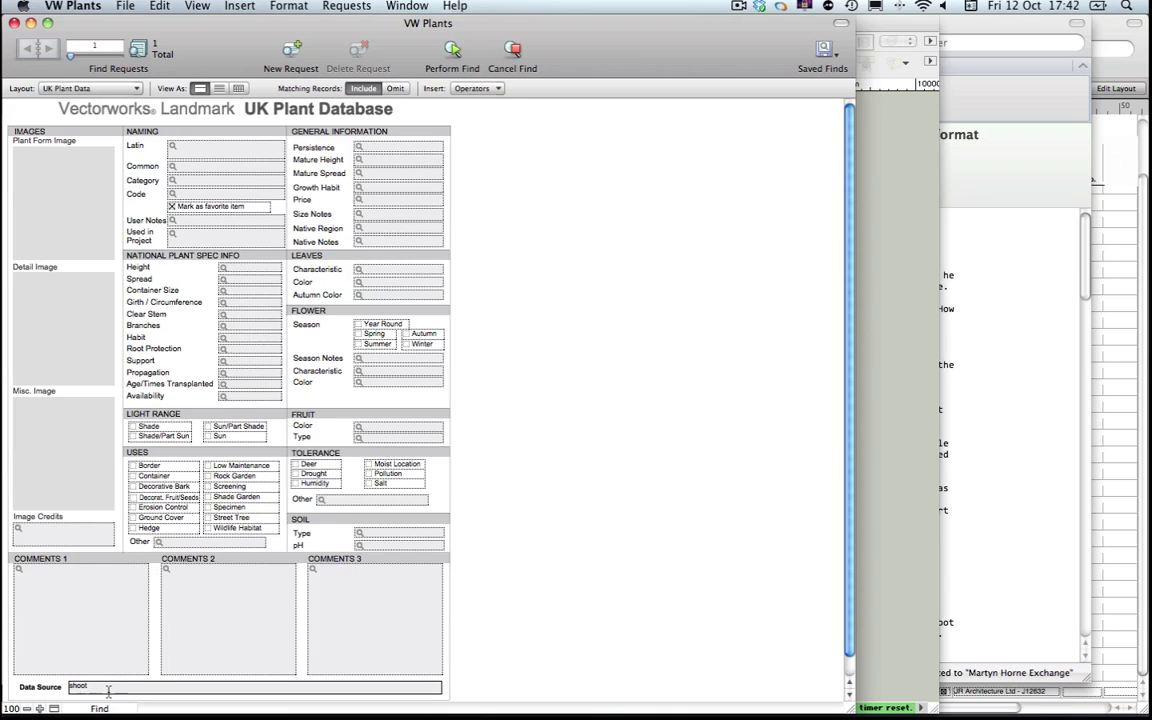
type("shoot")
key("Return")
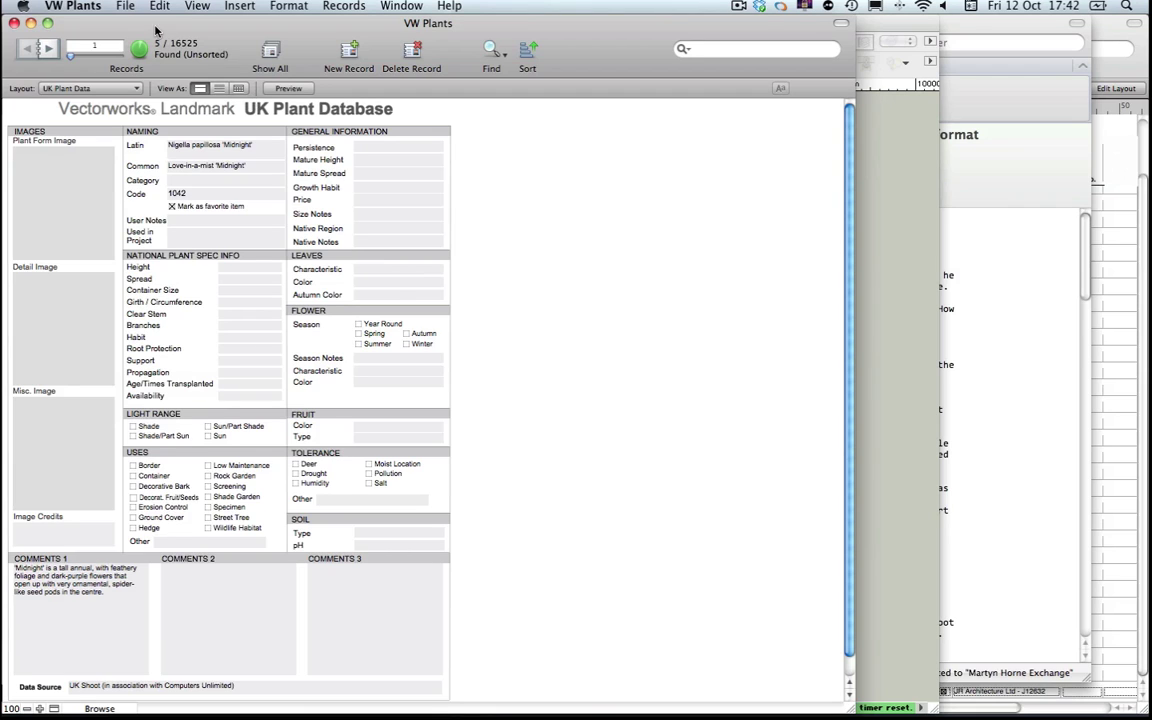
Create a Vectorworks plant list from the five found records, named 'Shoot Favourites'
left_click(125, 6)
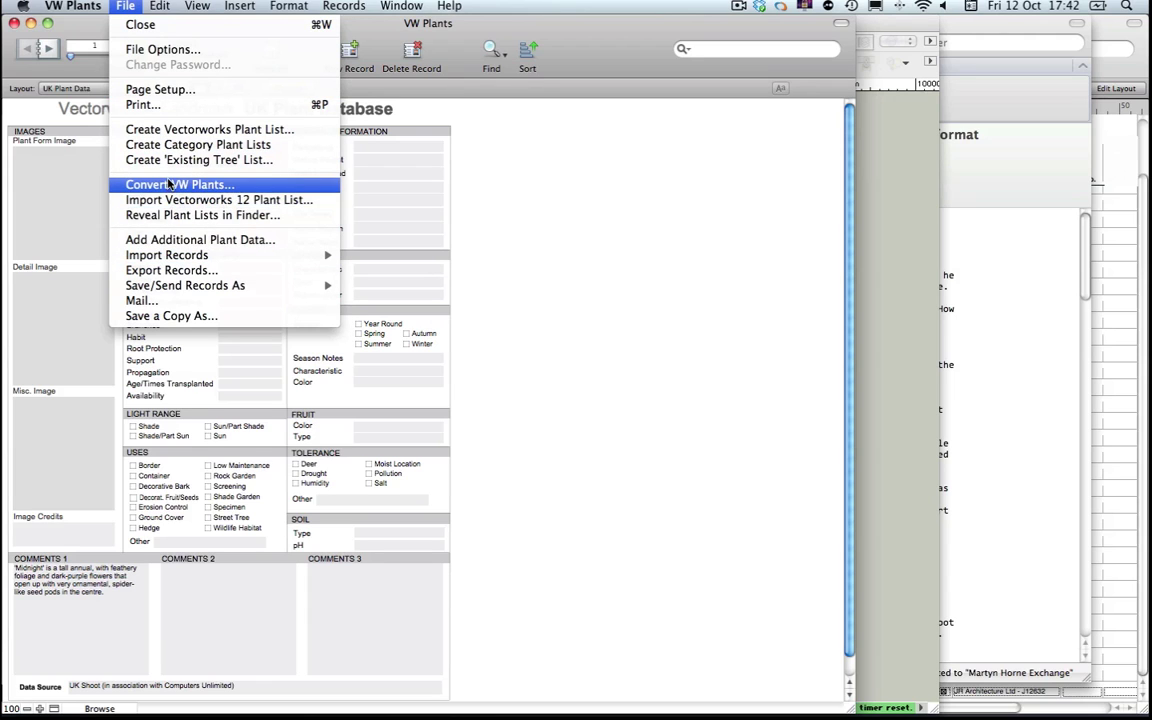
left_click(168, 130)
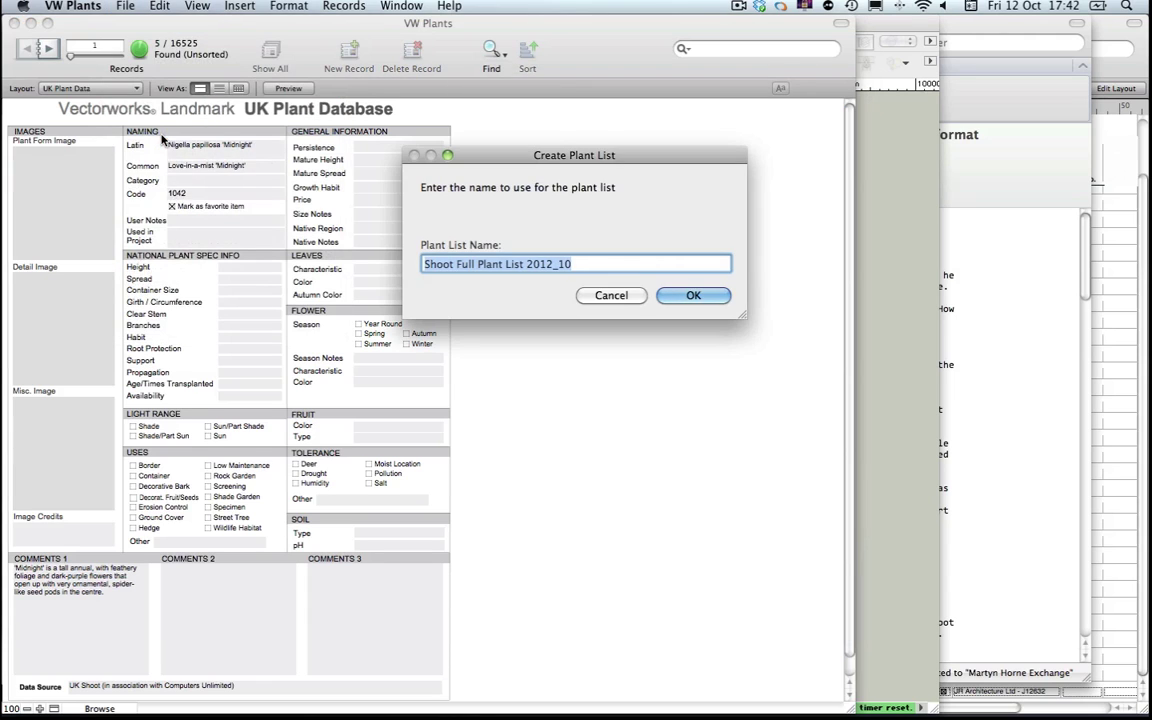
left_click(557, 263)
left_click_drag(572, 264, 452, 264)
type("FAvour")
key("BackSpace")
key("BackSpace")
key("BackSpace")
key("BackSpace")
key("BackSpace")
type("avourites")
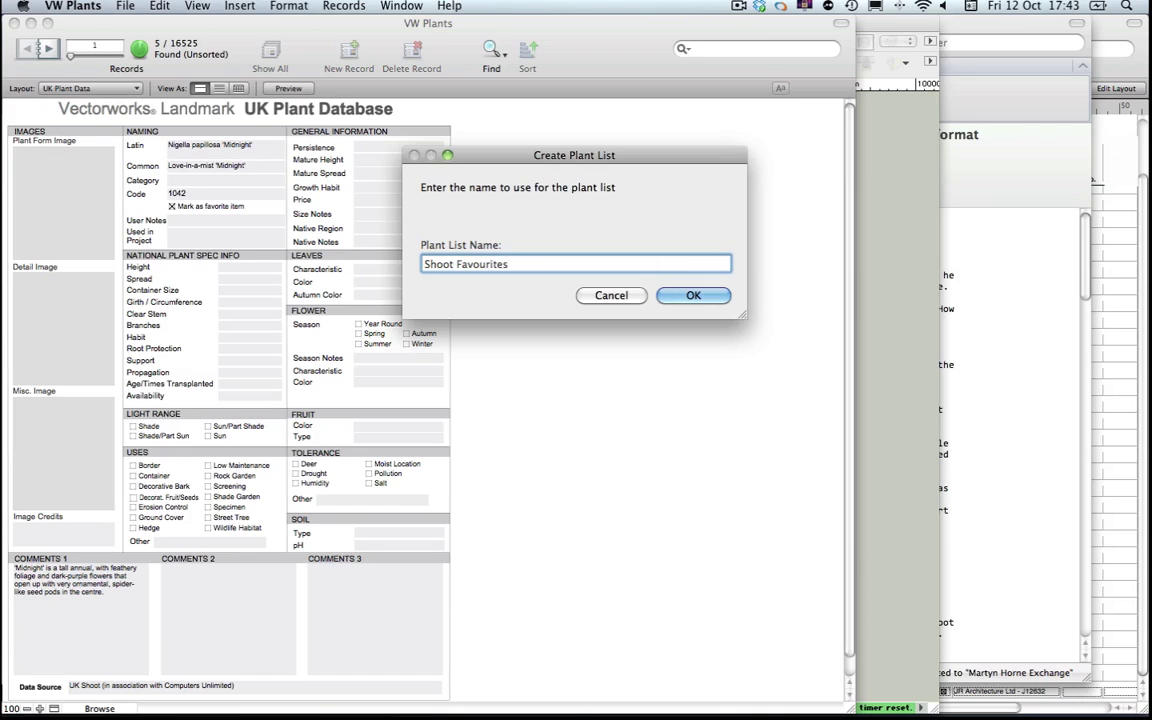
key("Return")
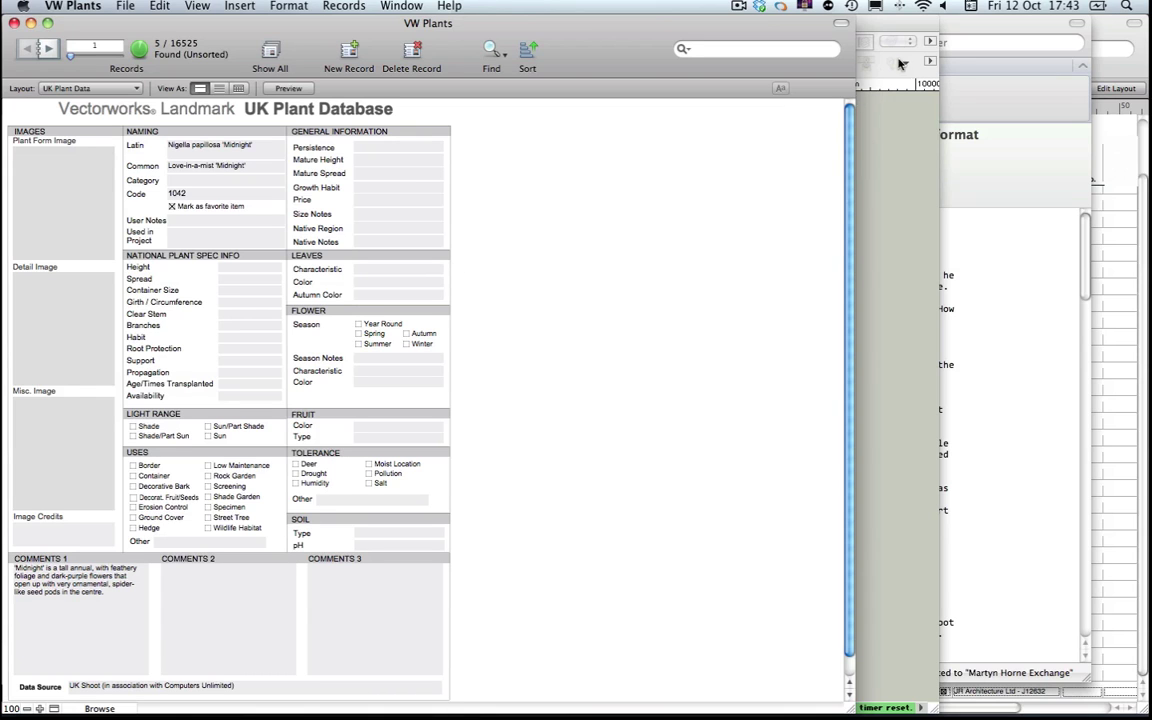
left_click(887, 147)
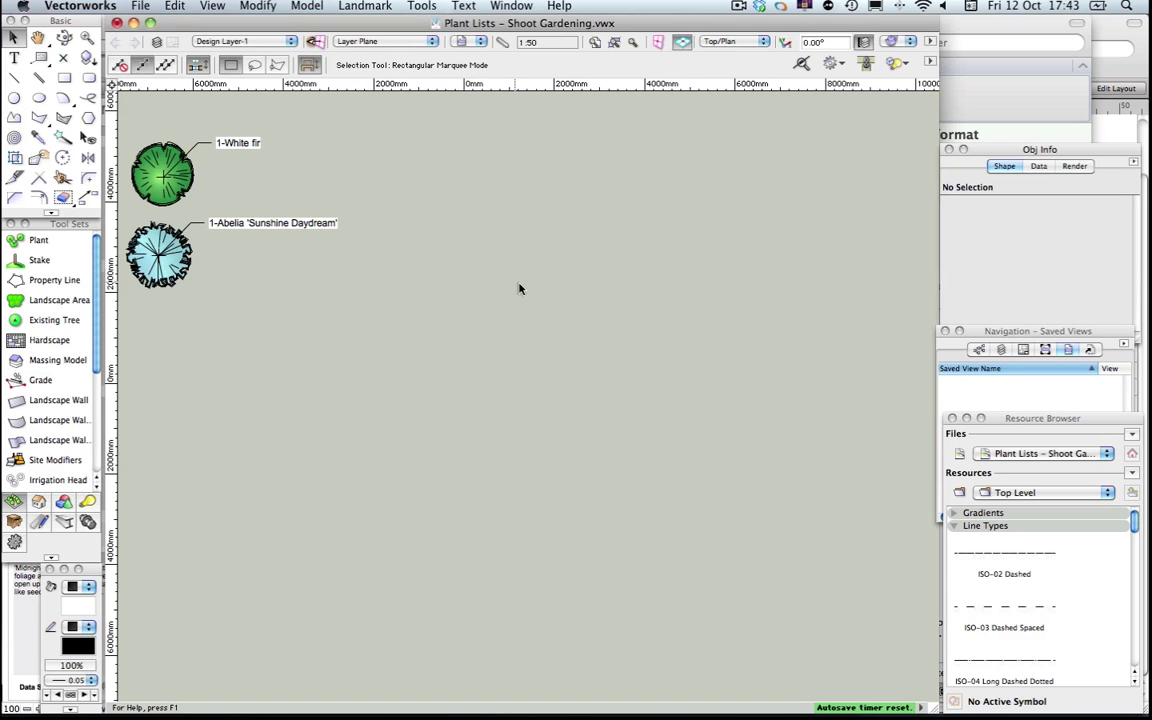
In the Plant tool preferences, choose Low Shrub 01 and edit its plant definition
left_click(14, 241)
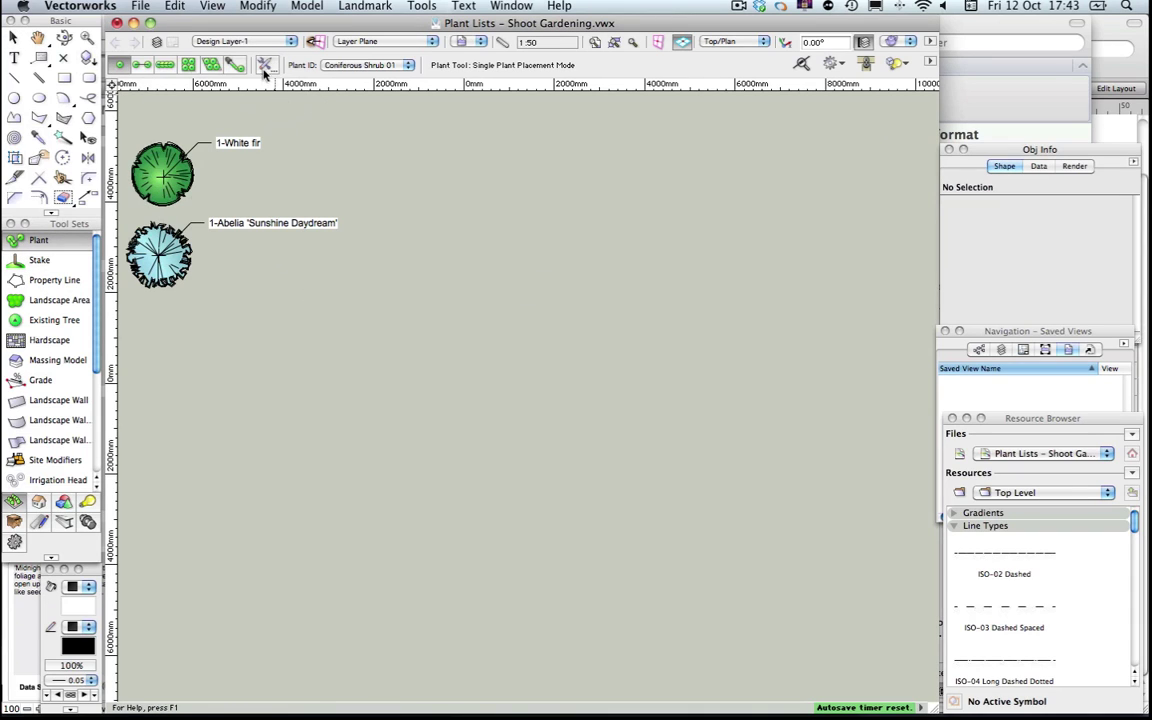
left_click(266, 65)
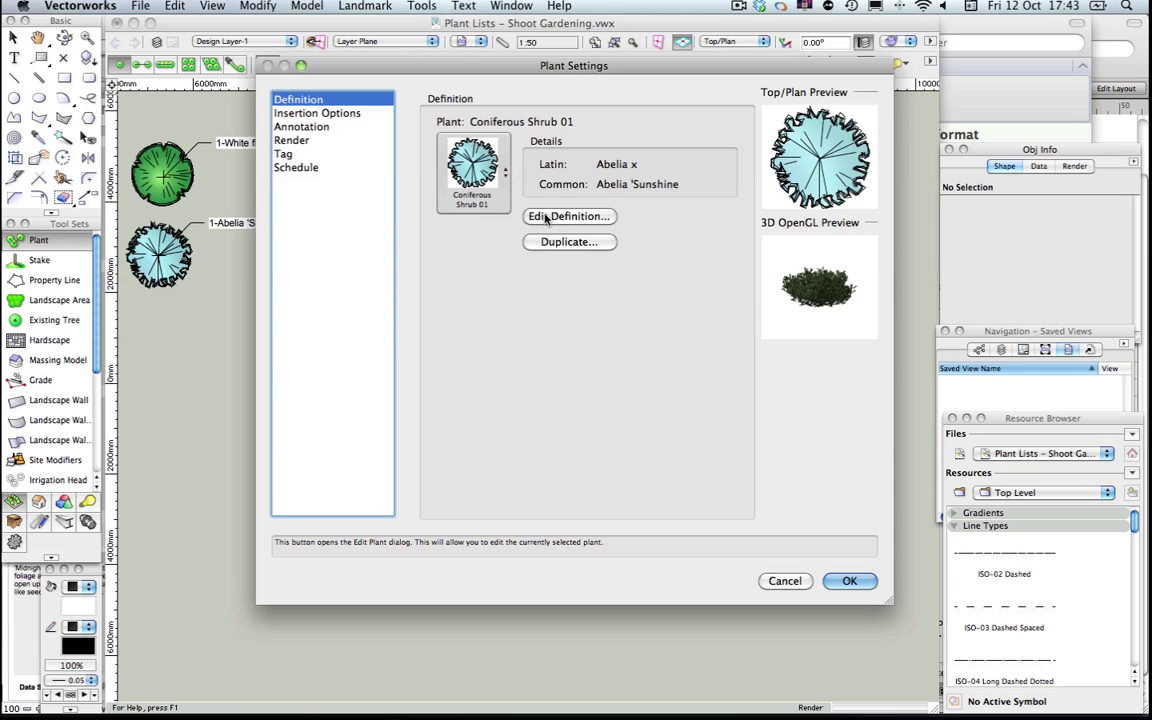
left_click(503, 172)
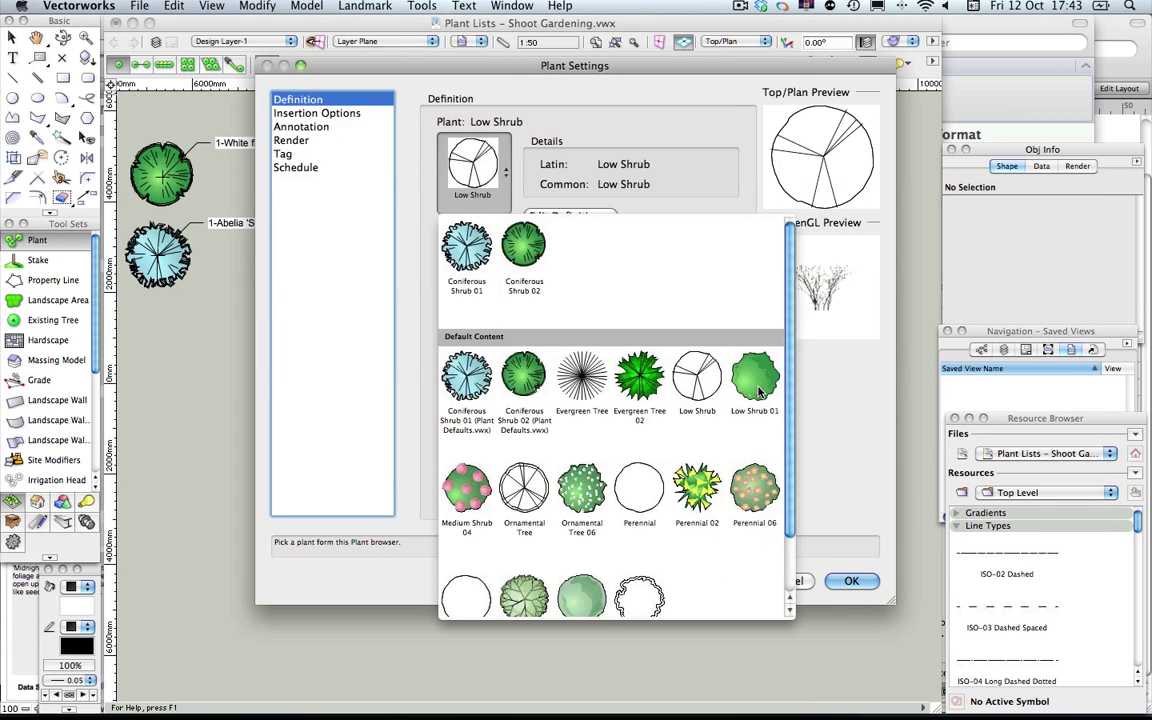
left_click(752, 392)
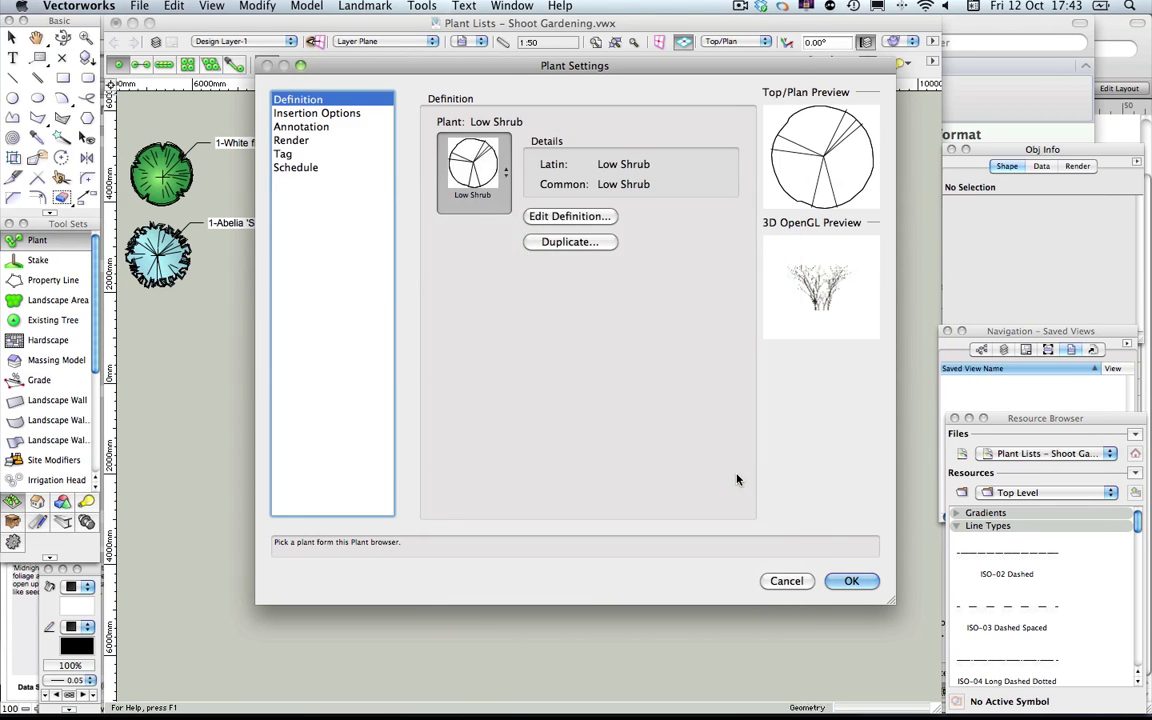
left_click(565, 217)
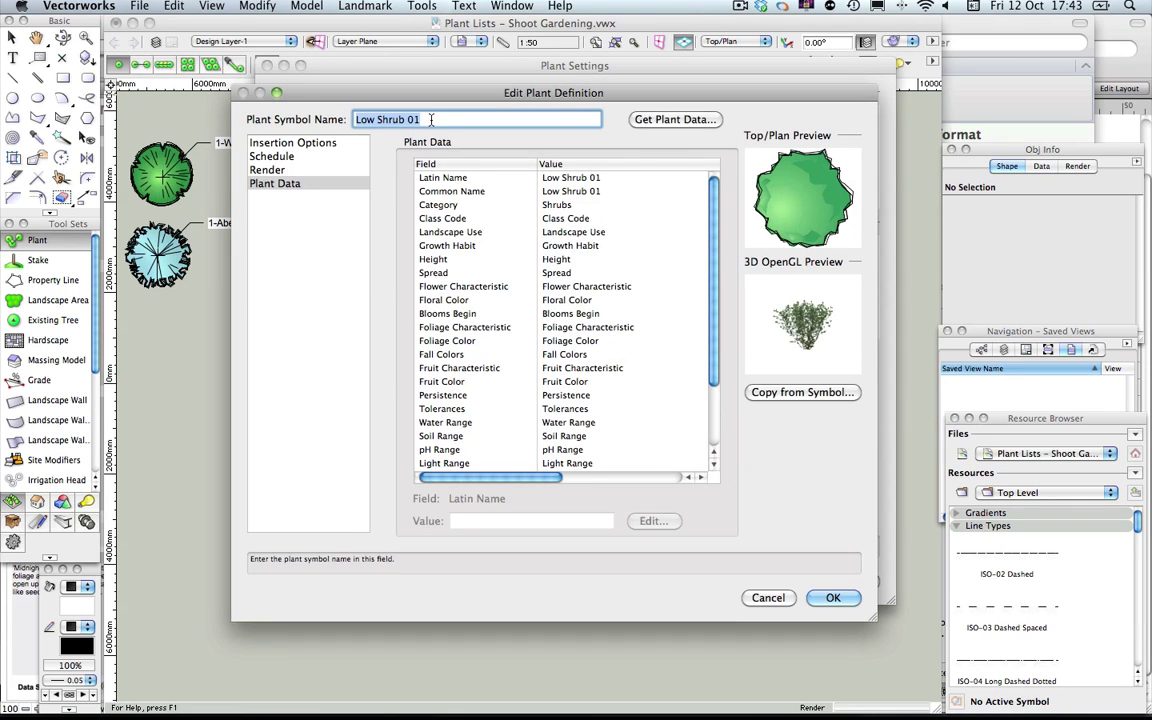
Load Nigella papillosa 'Midnight' (Love-in-a-mist, code 1042) from Shoot Favourites into Low Shrub 01
left_click(671, 120)
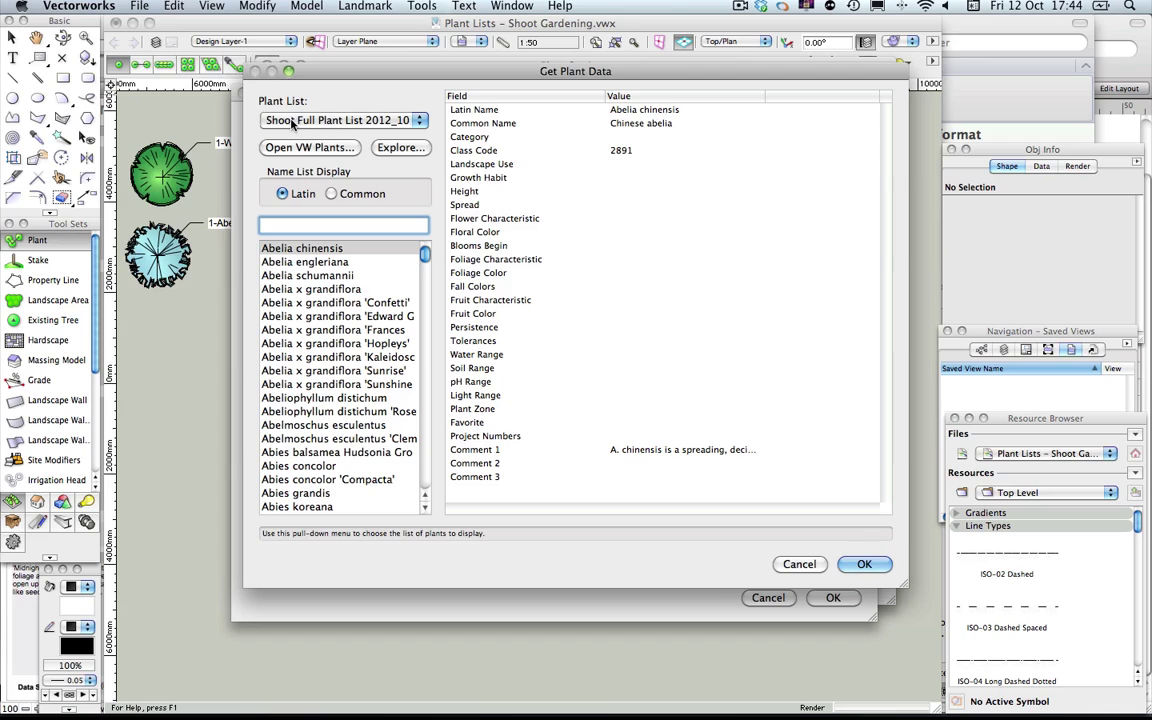
left_click(391, 121)
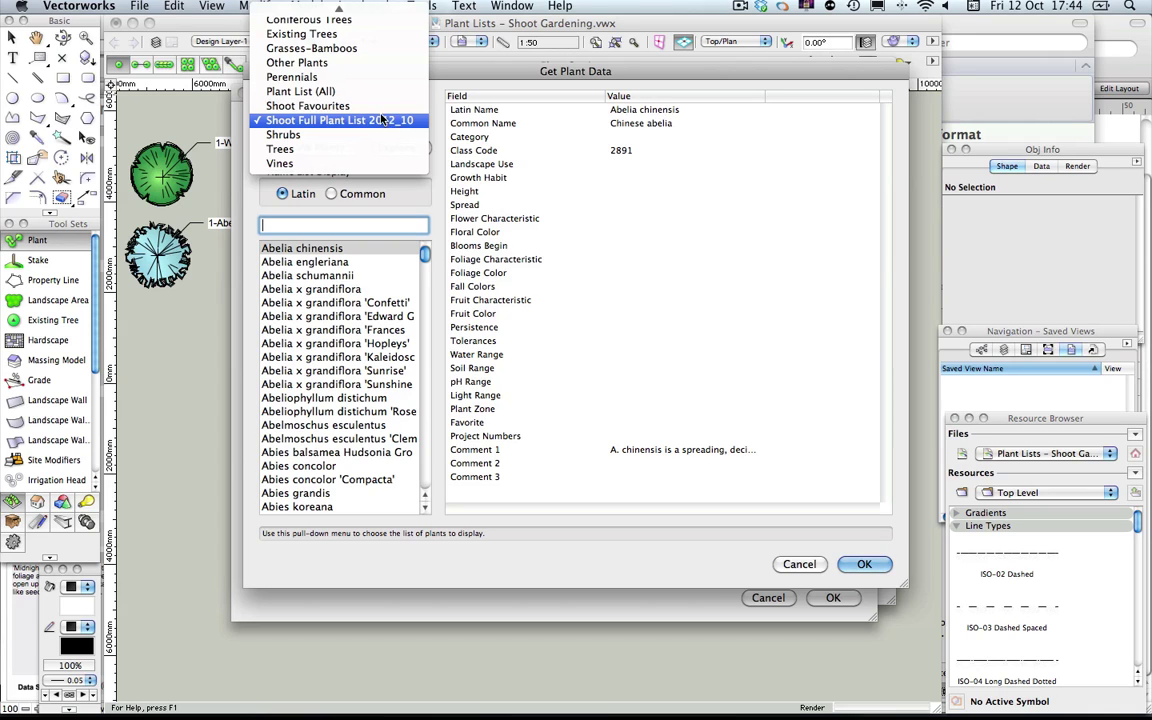
left_click(322, 106)
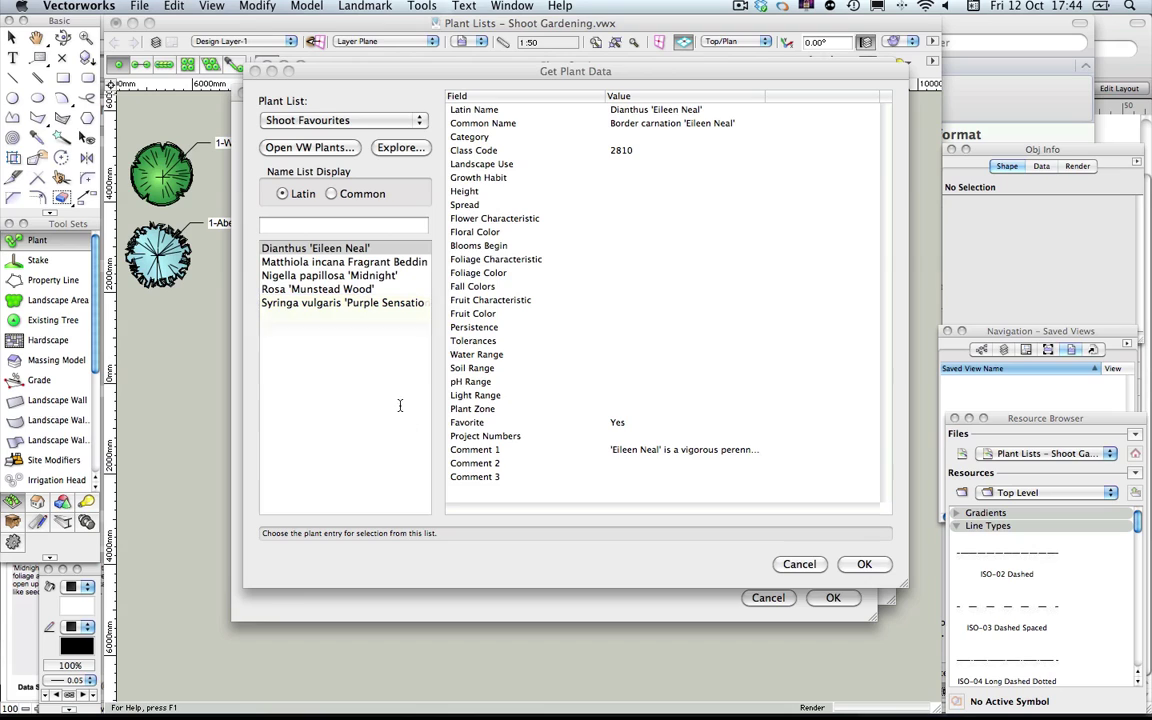
left_click(262, 277)
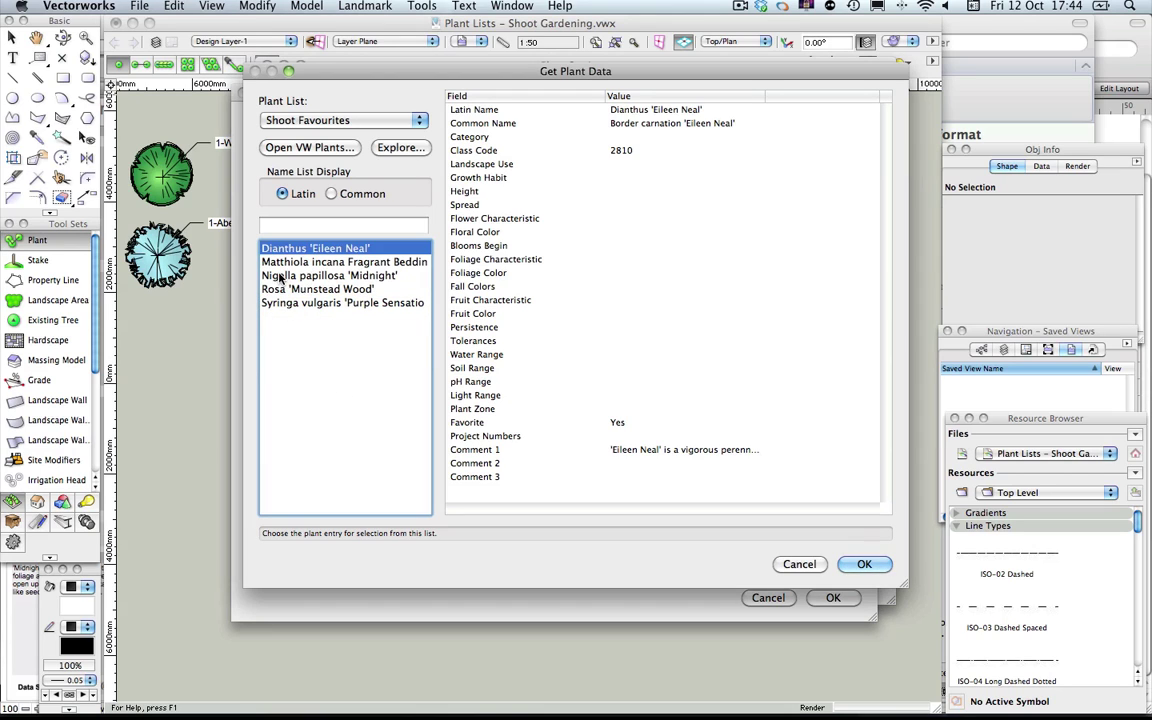
left_click(262, 276)
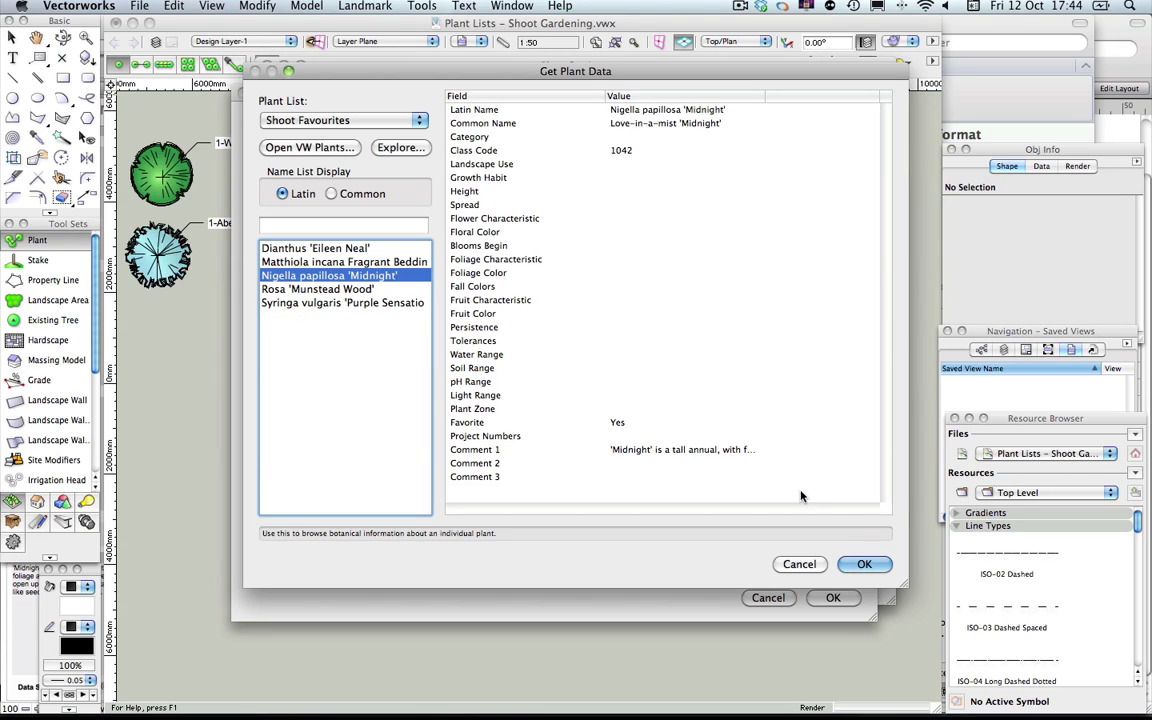
left_click(865, 566)
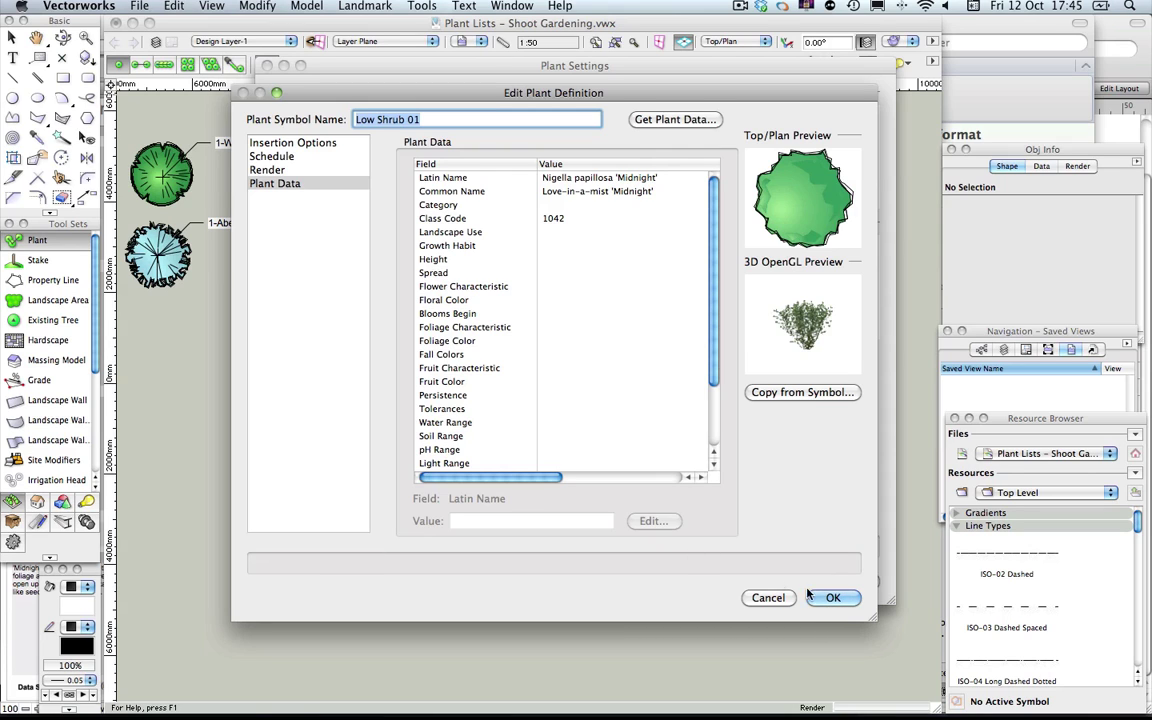
Place the Love-in-a-mist 'Midnight' plant below the Abelia and return to the Selection tool
left_click(830, 597)
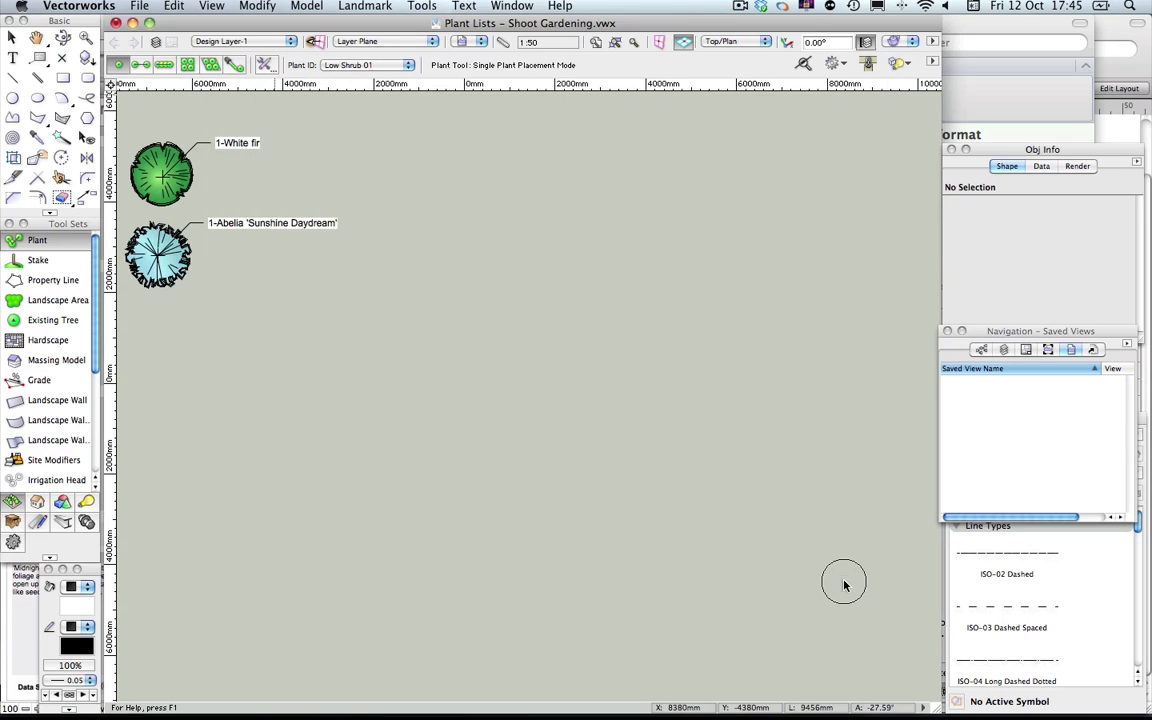
left_click(167, 334)
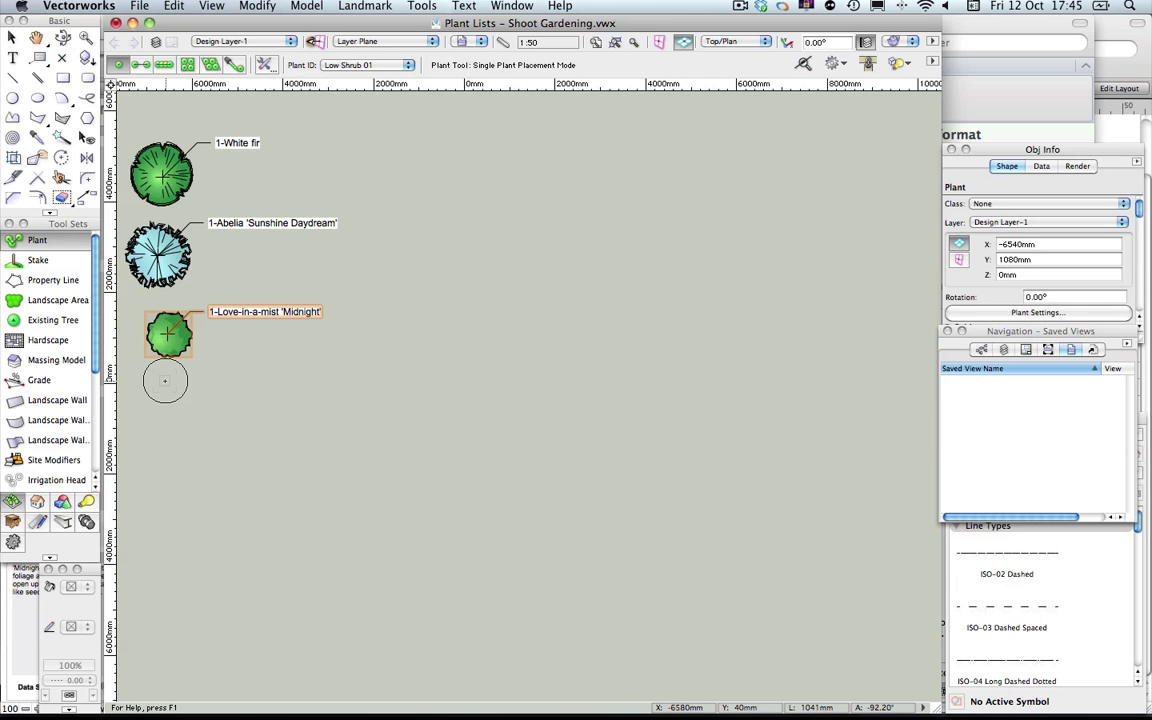
key("x")
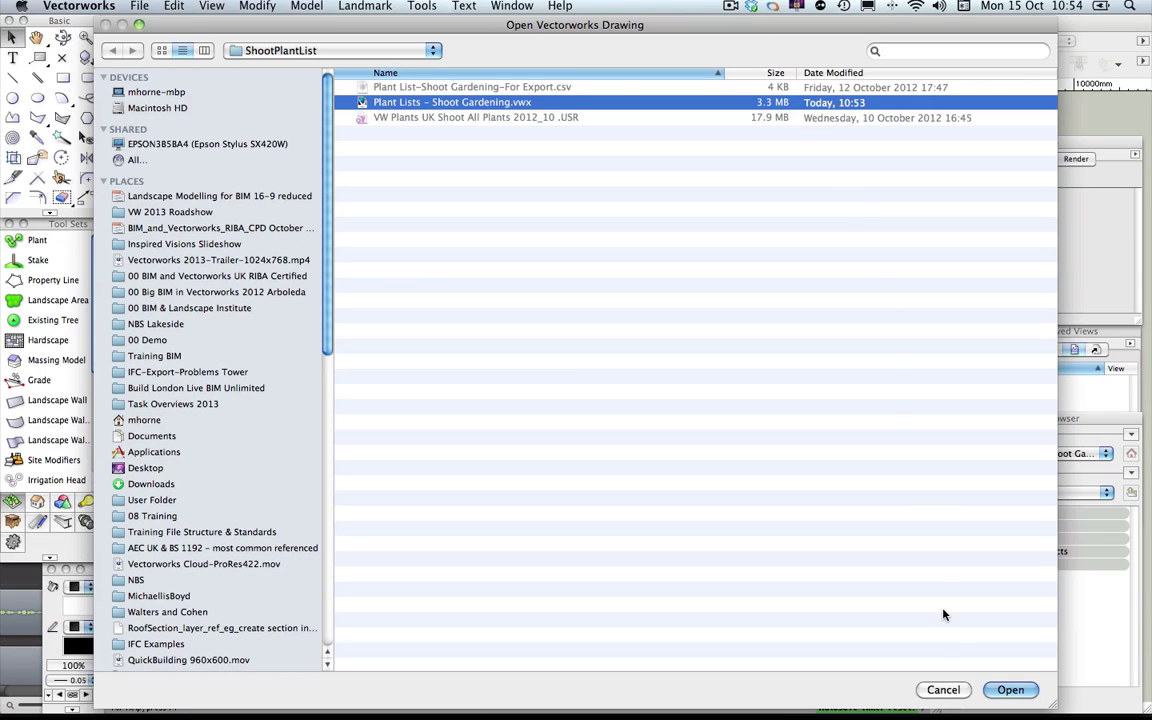
Open Plant Lists - Shoot Gardening.vwx and arrange its window beside the plant drawing
left_click(1010, 690)
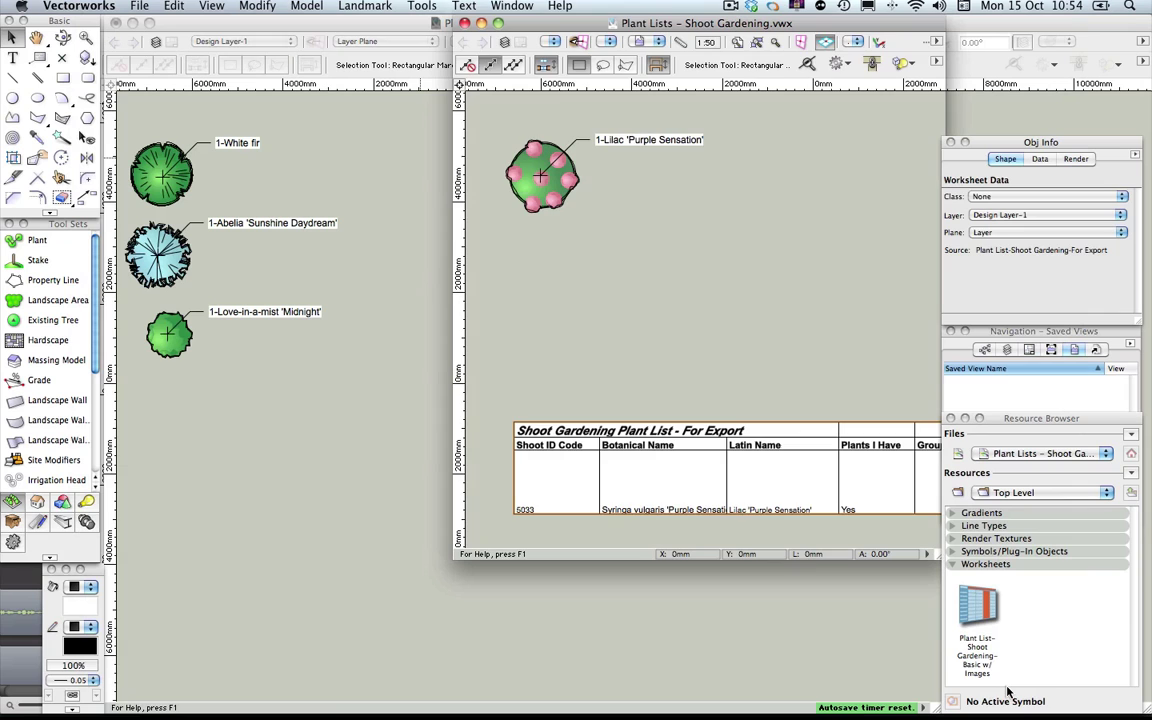
left_click_drag(589, 30, 237, 30)
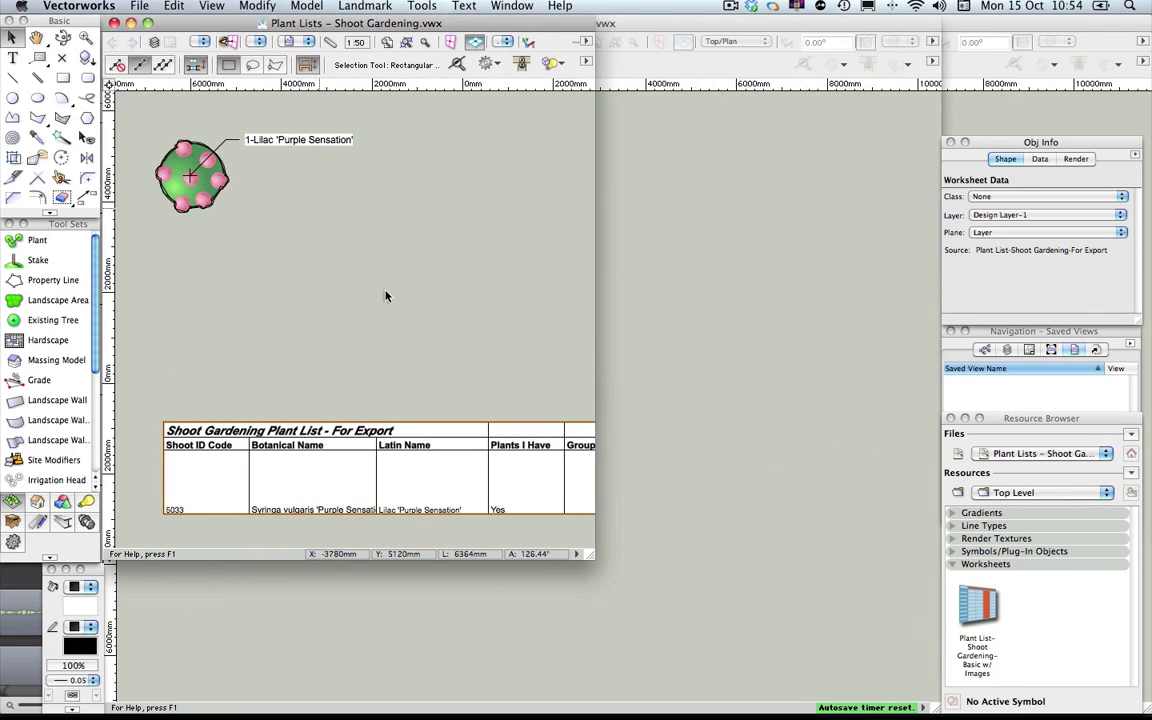
left_click_drag(588, 558, 935, 707)
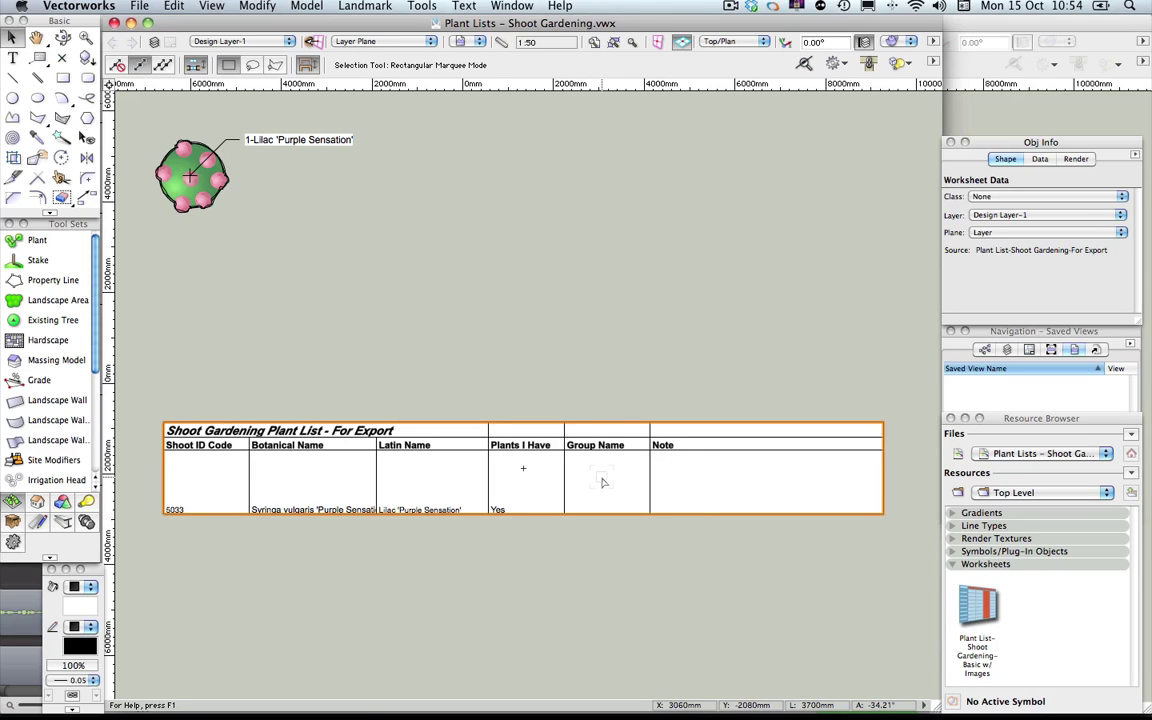
mouse_move(935, 707)
left_mouse_down()
mouse_move(905, 698)
mouse_move(612, 411)
mouse_move(714, 547)
left_mouse_up()
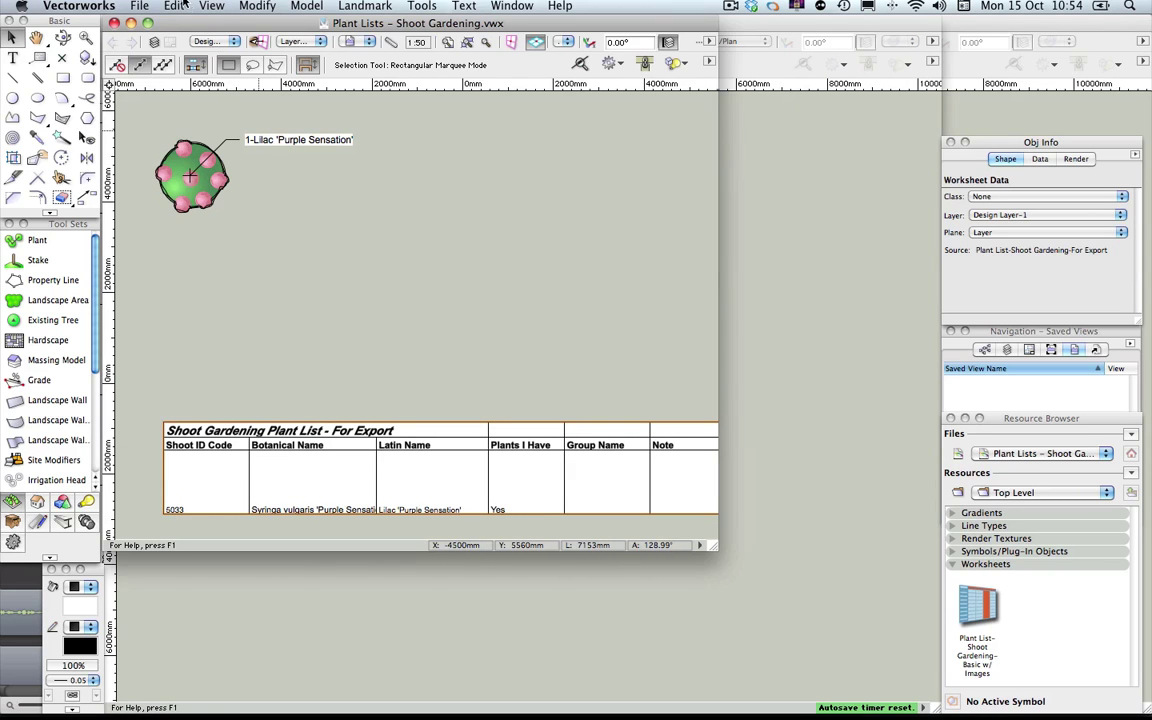
mouse_move(186, 25)
left_mouse_down()
mouse_move(586, 88)
mouse_move(661, 36)
mouse_move(614, 30)
mouse_move(624, 26)
left_mouse_up()
Copy the For Export worksheet and close the Shoot Gardening drawing
right_click(707, 471)
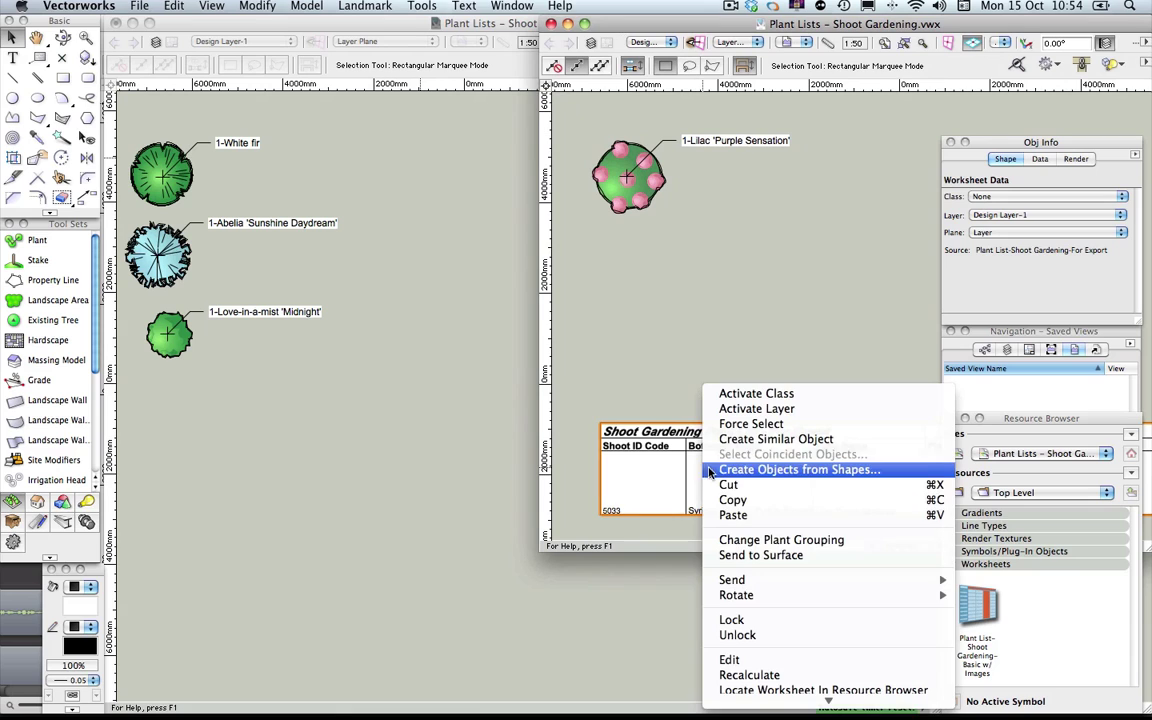
left_click(730, 500)
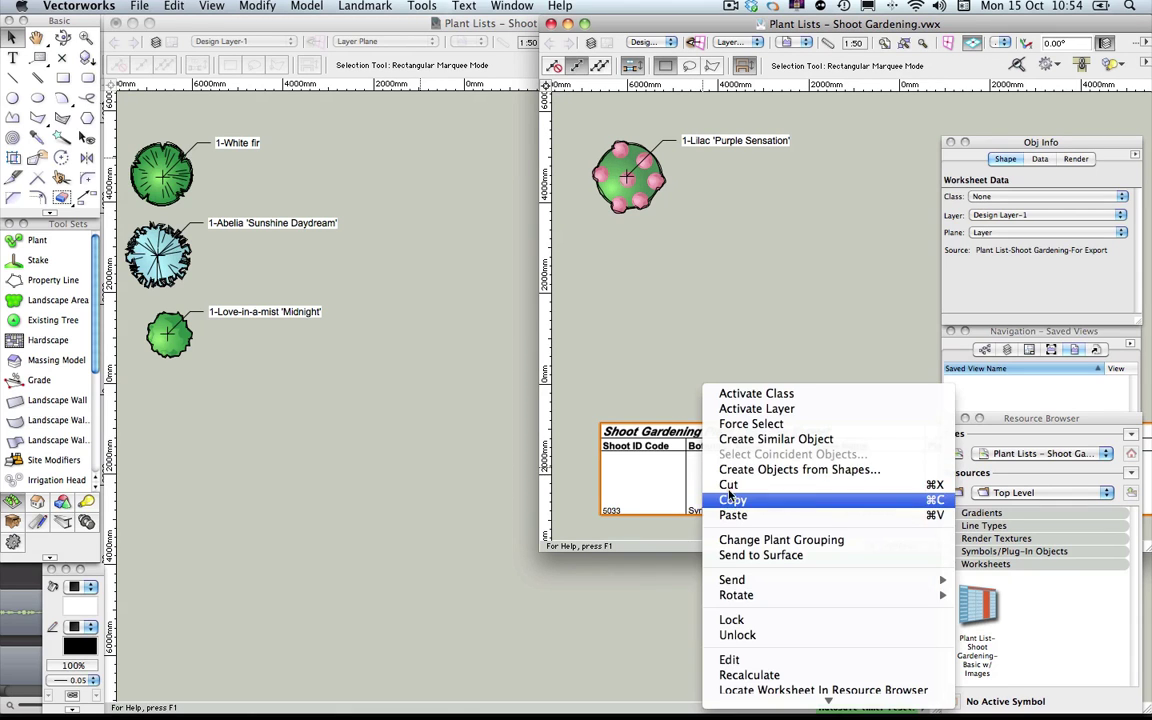
key("super+w")
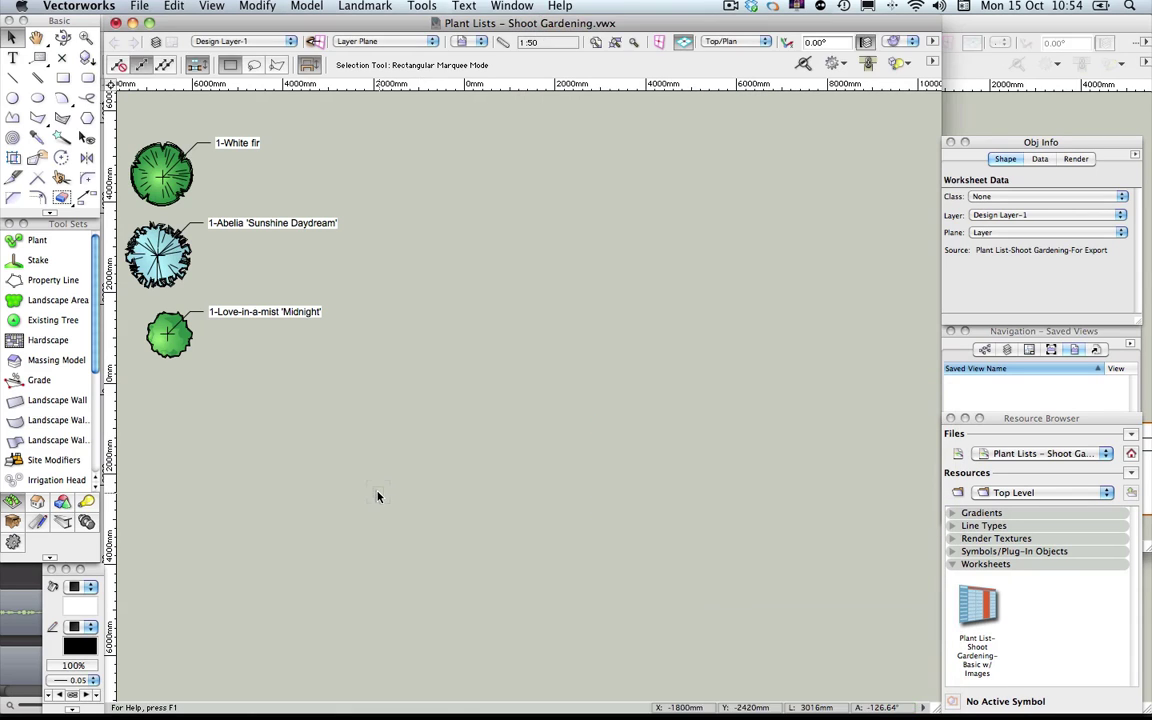
Paste the For Export worksheet below the plants and recalculate it to list codes 8245, 13282, 1042
right_click(378, 496)
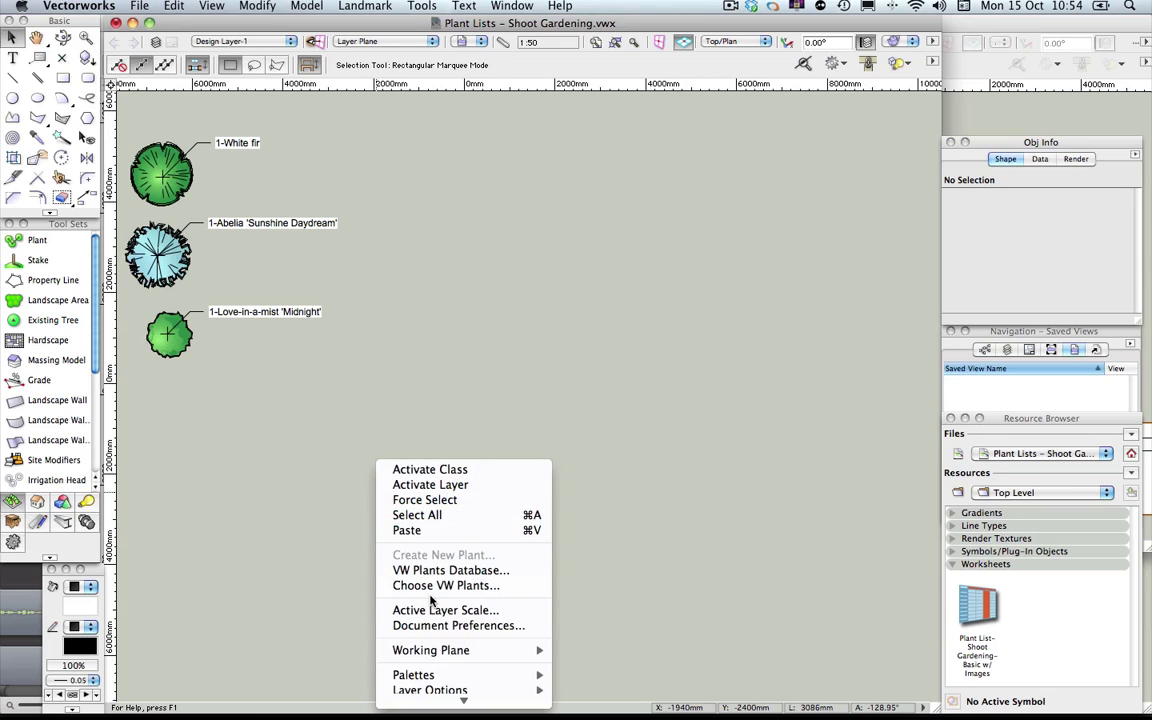
left_click(407, 530)
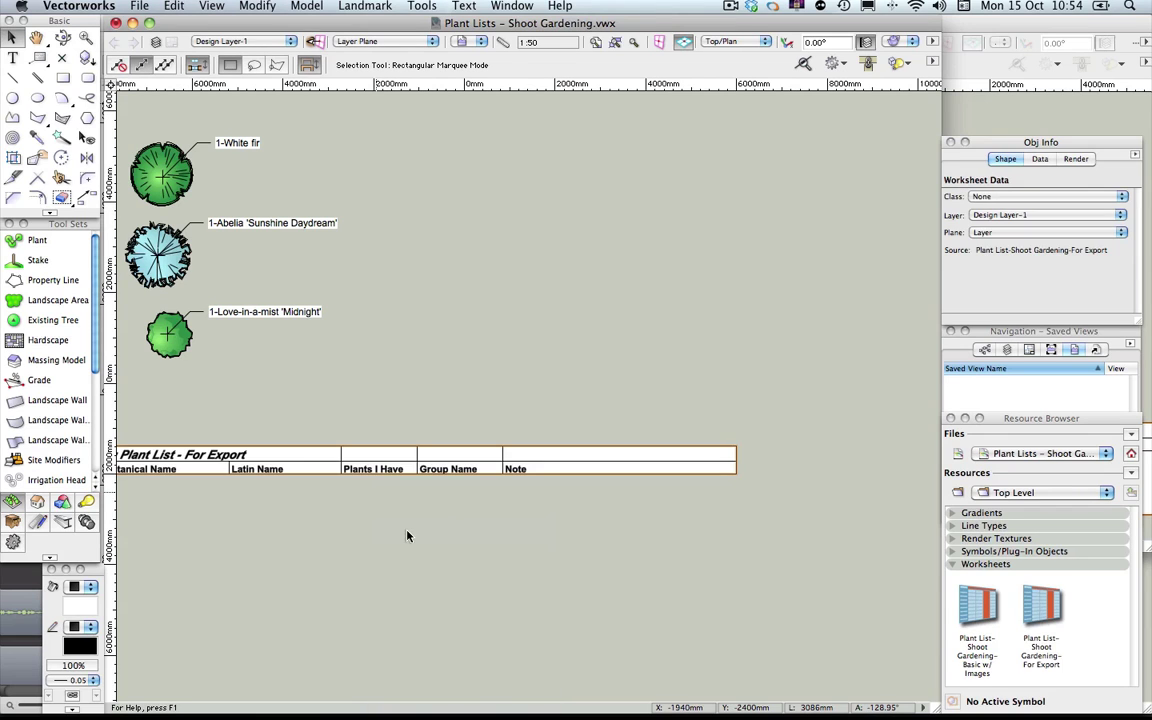
left_click_drag(291, 458, 461, 483)
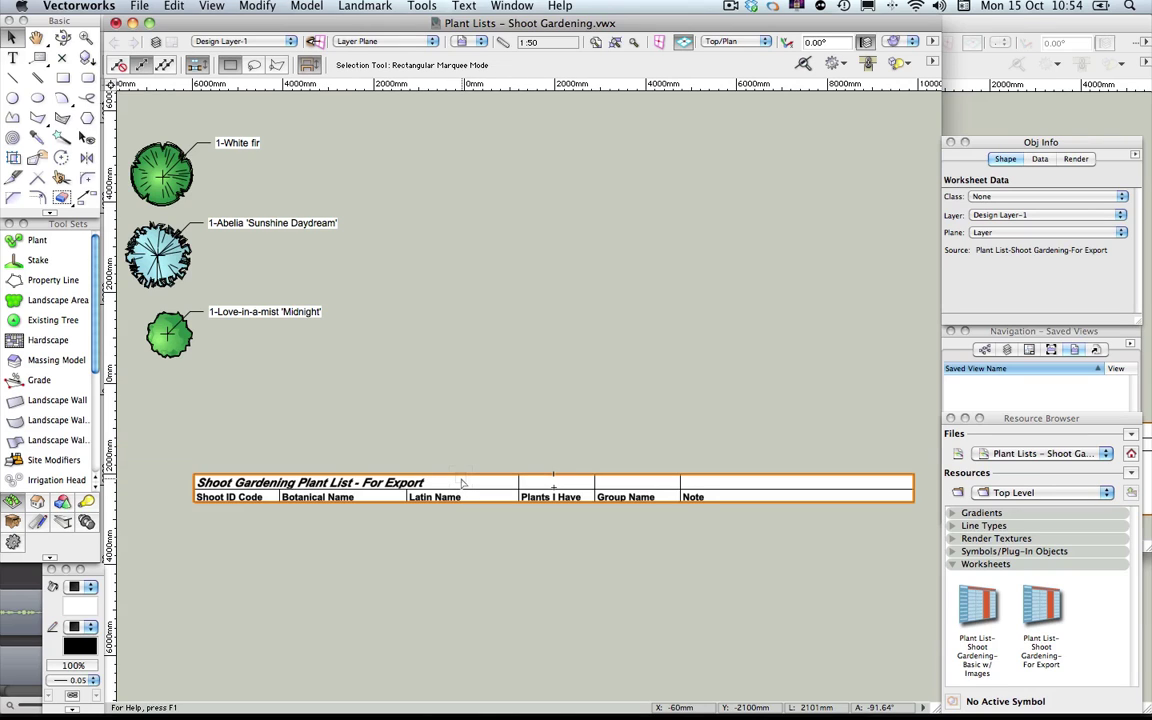
right_click(375, 482)
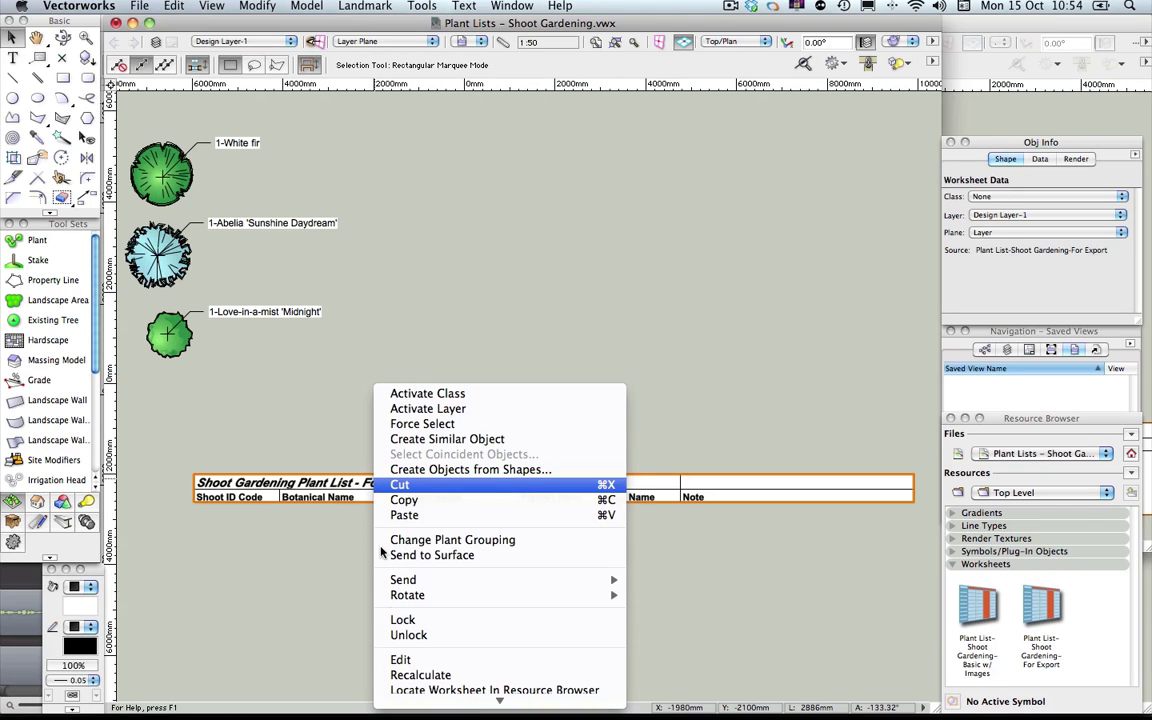
left_click(388, 675)
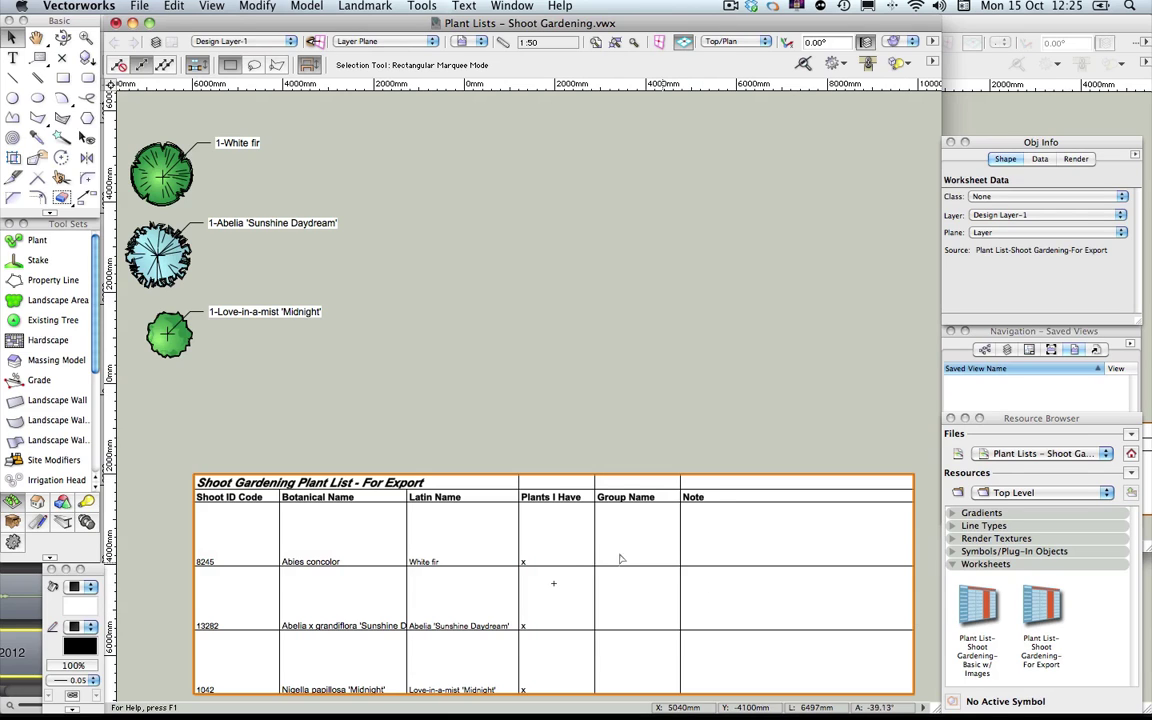
Open the For Export worksheet showing Abies concolor, Abelia 'Sunshine Daydream' and Nigella 'Midnight' rows
double_click(487, 543)
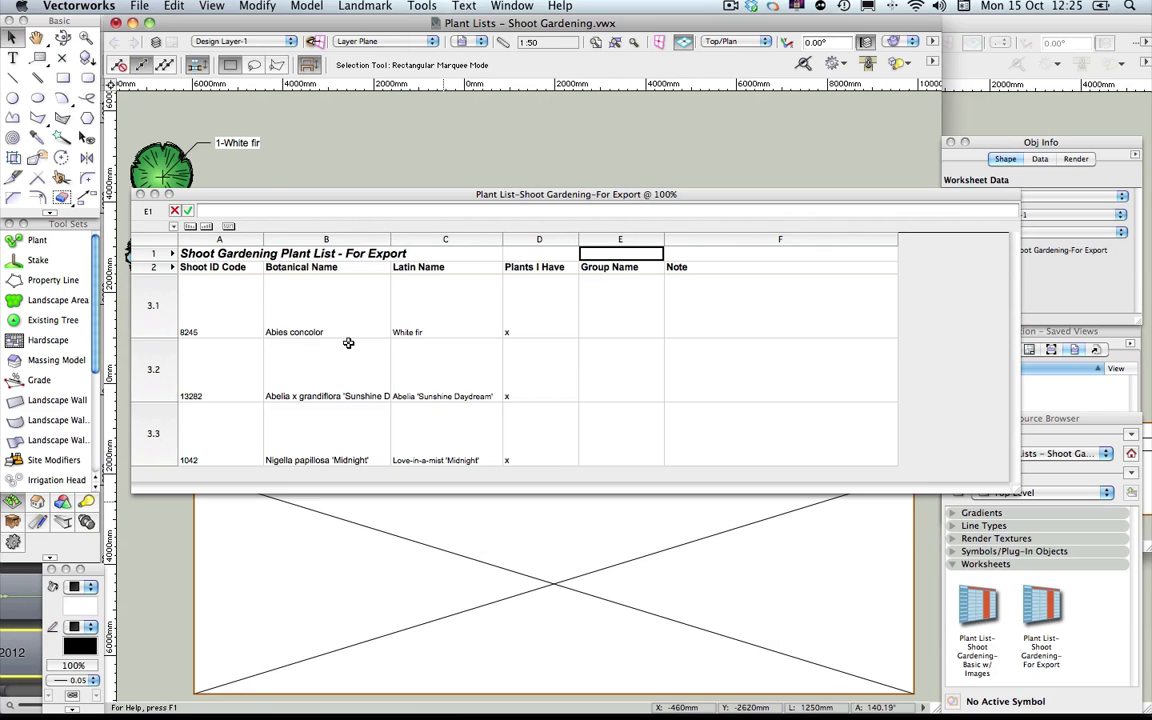
Export all worksheet rows comma-separated as 'Shoot Gardening-For Export.txt' into ShootPlantList
left_click(139, 6)
mouse_move(157, 250)
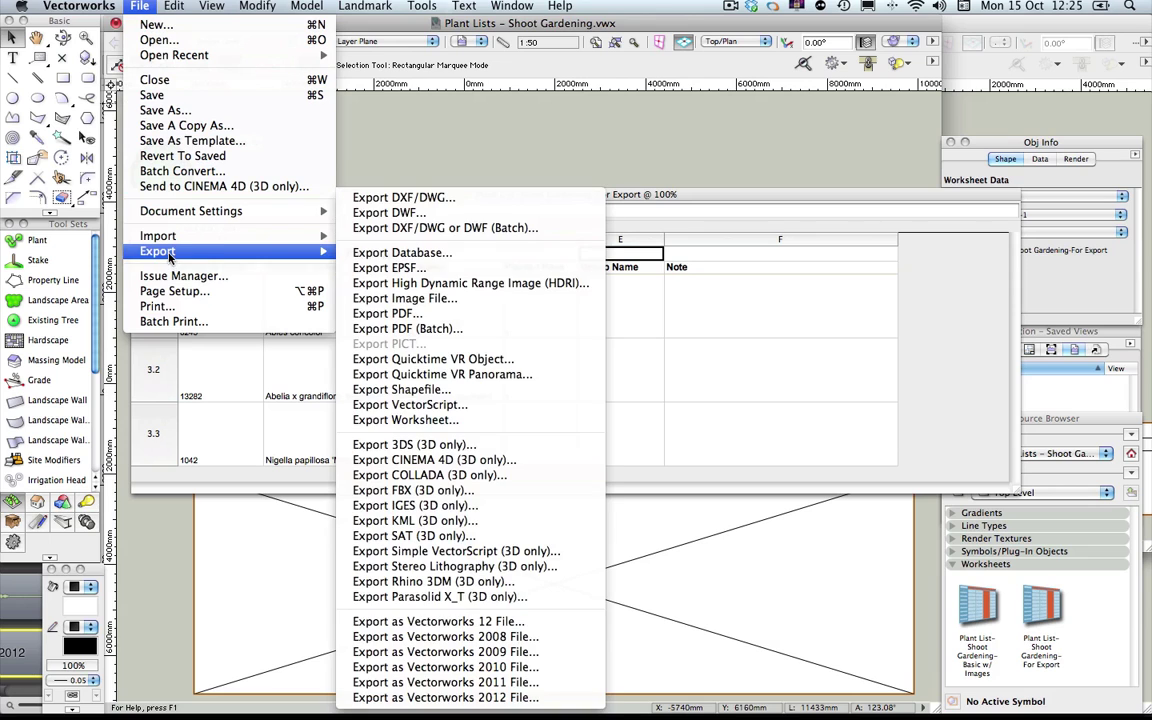
left_click(405, 420)
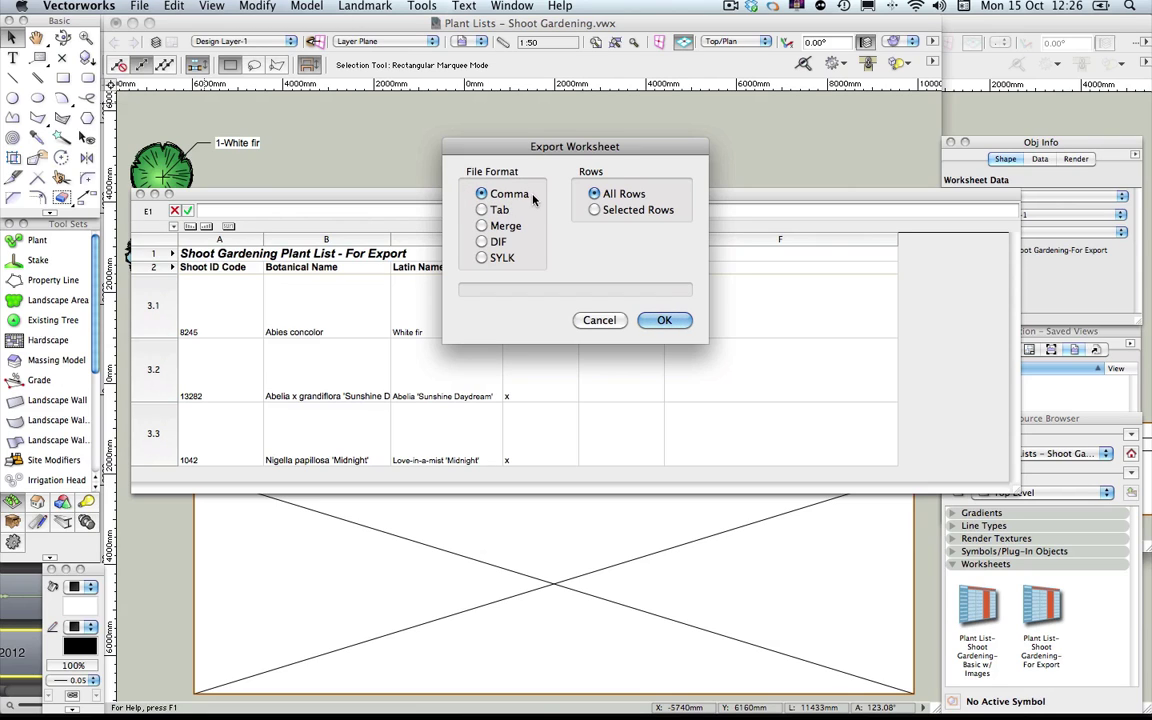
left_click(662, 320)
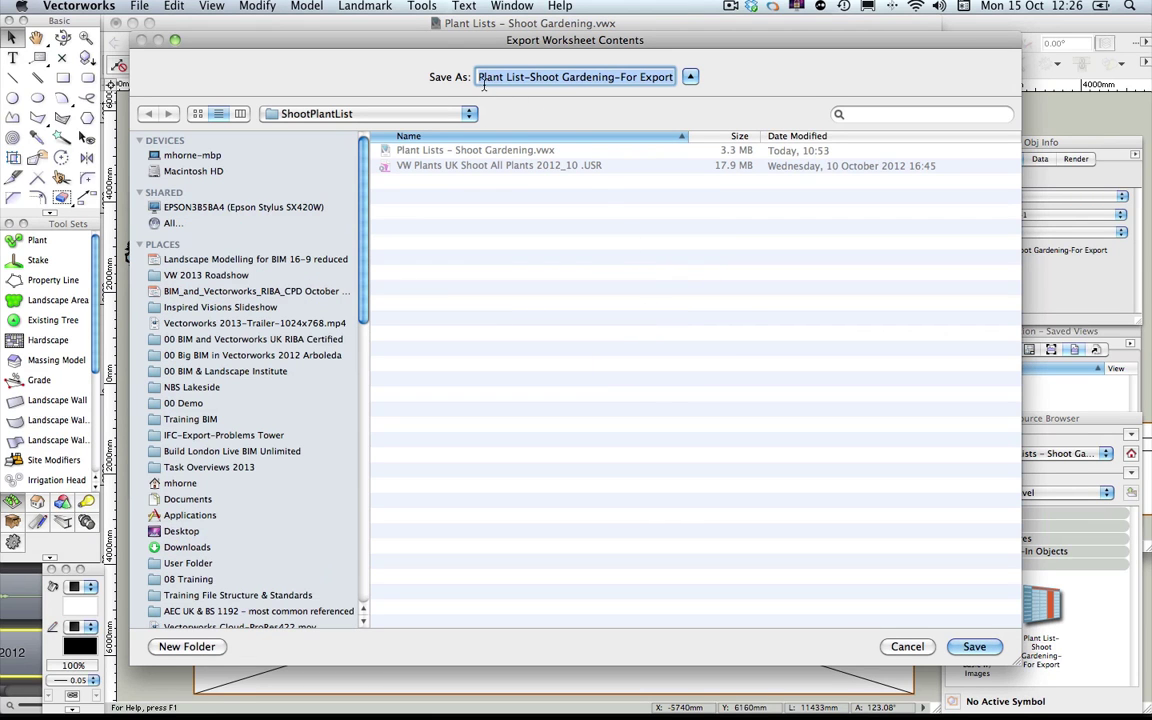
key("super+a")
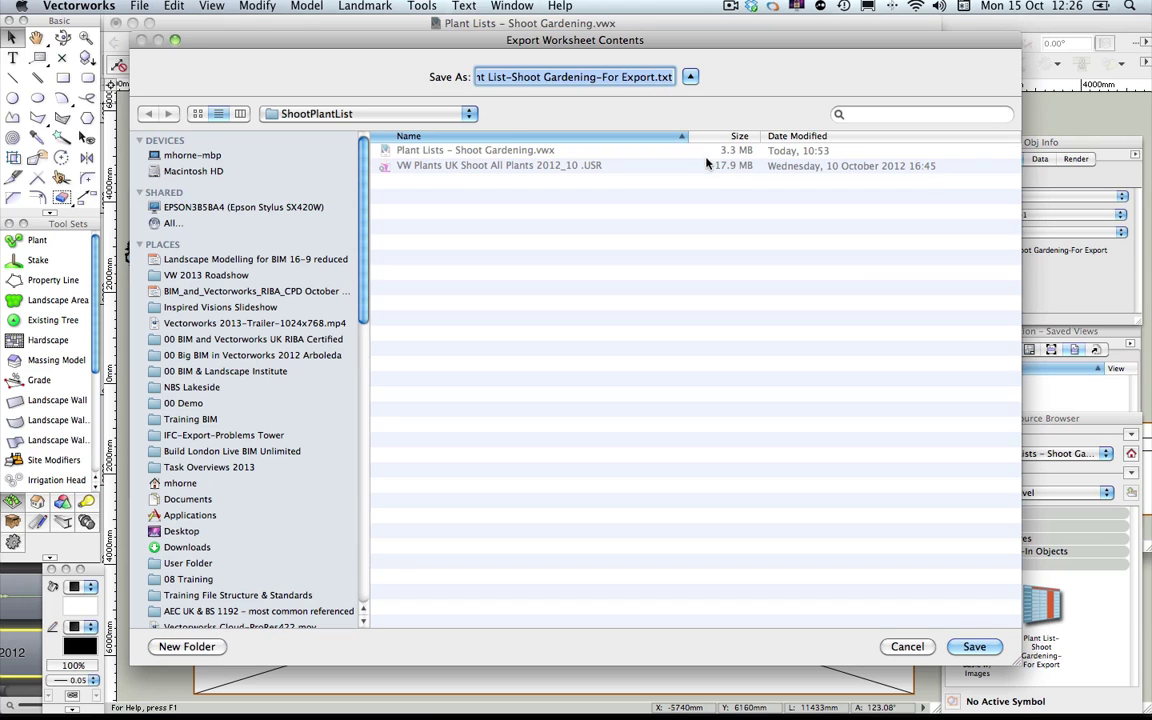
left_click(974, 646)
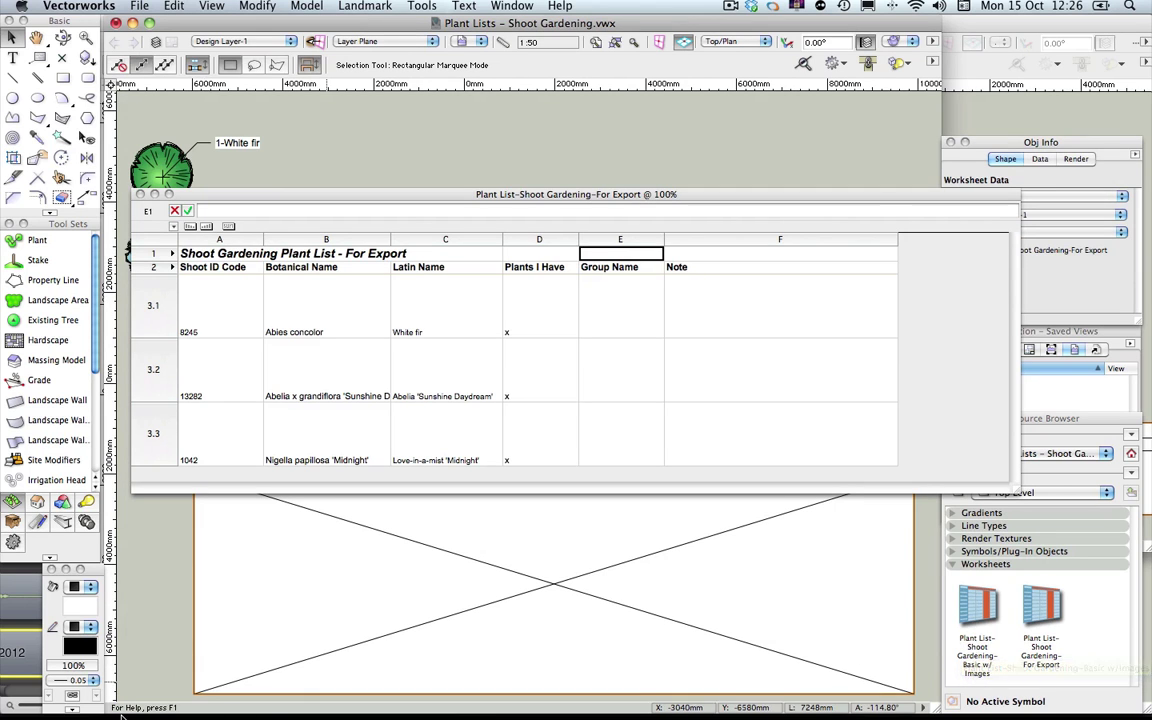
Rename the exported 'Shoot Gardening-For Export' file from .txt to .csv in Finder
left_click(30, 698)
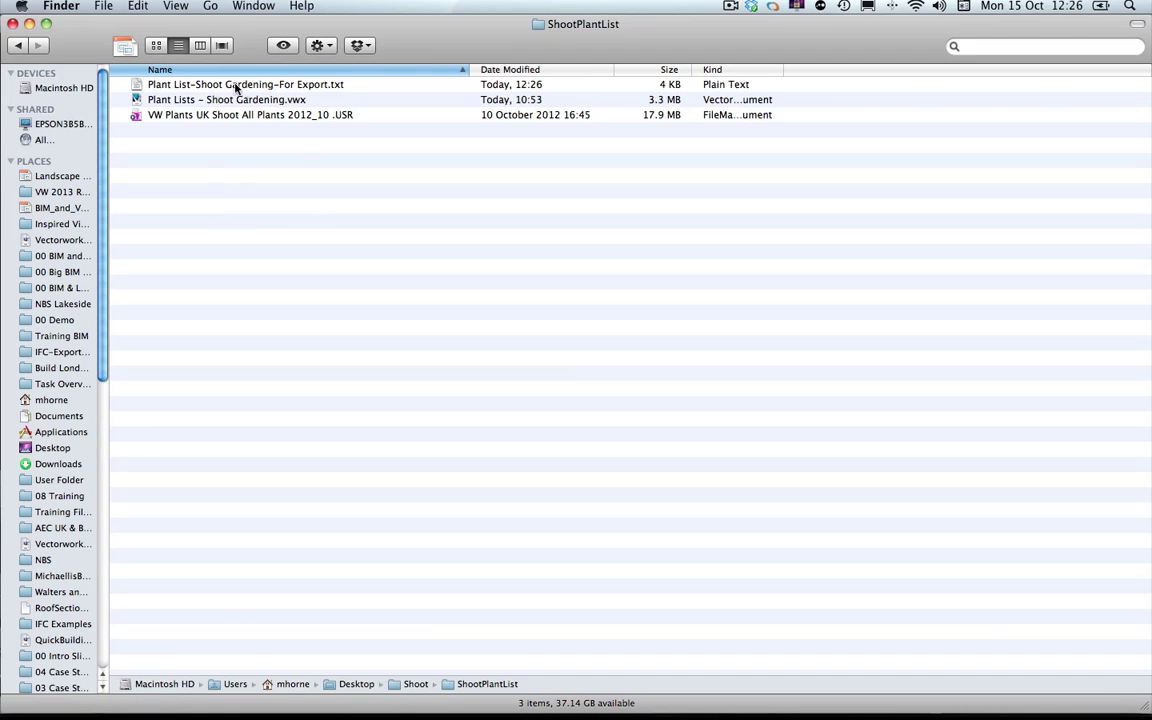
left_click(337, 86)
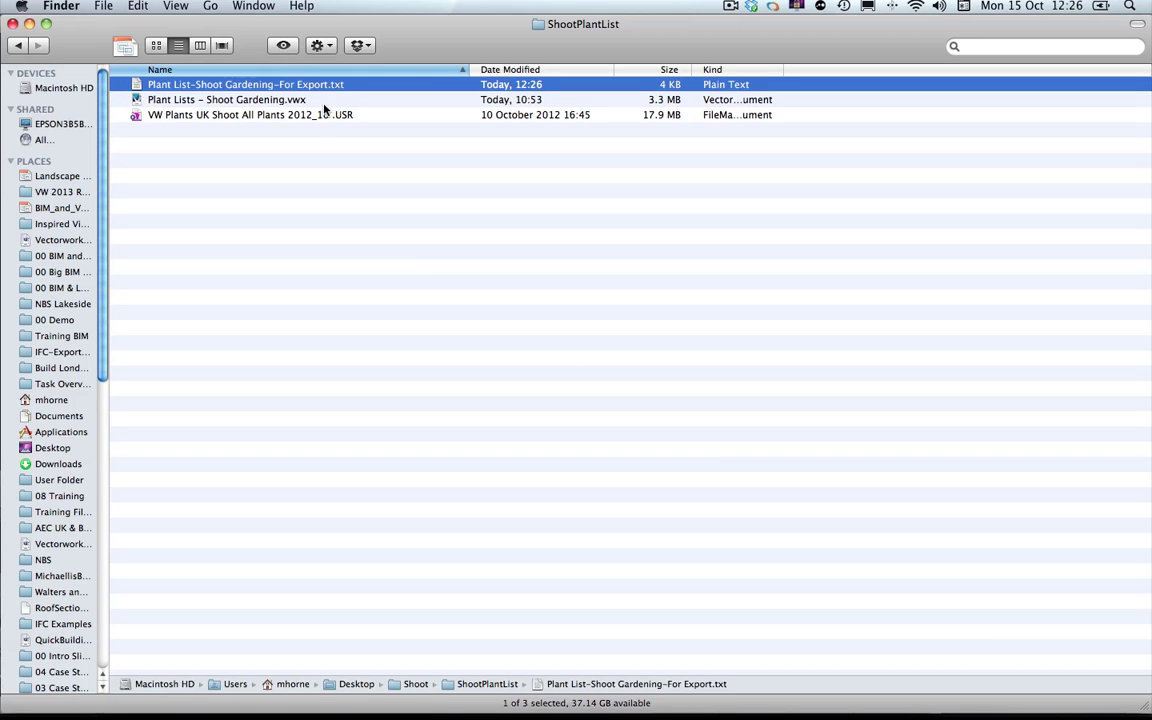
key("Return")
left_click(344, 85)
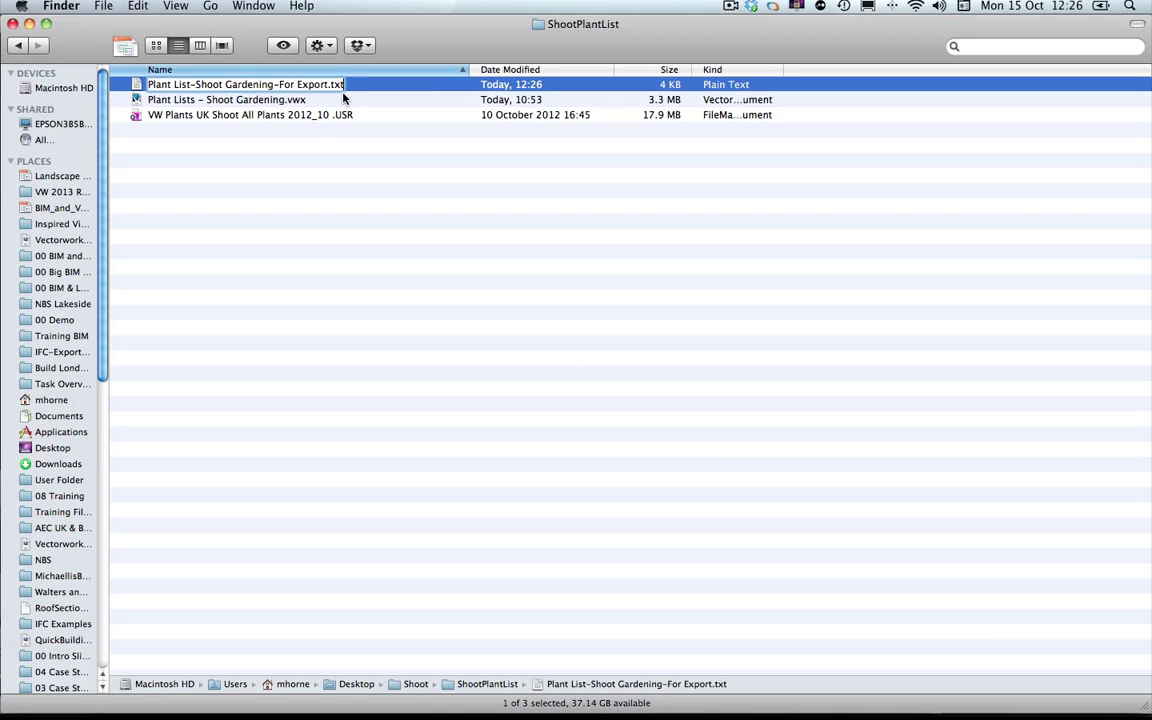
key("BackSpace")
key("BackSpace")
key("BackSpace")
type("csv")
key("Return")
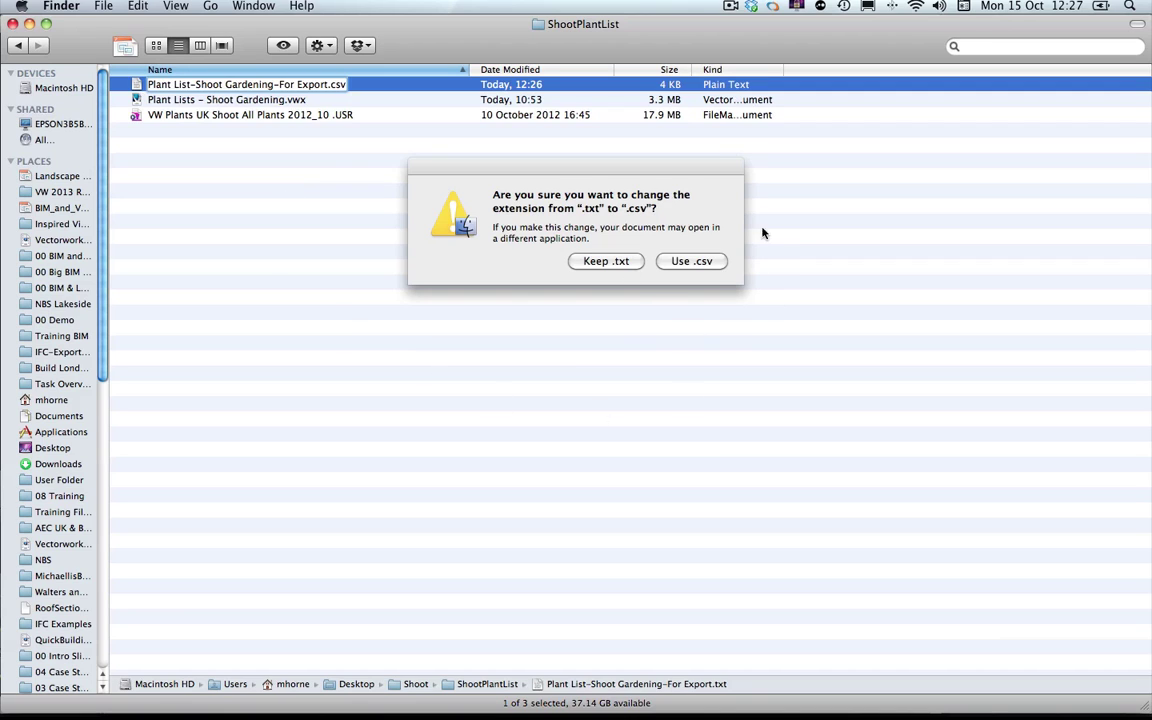
left_click(686, 261)
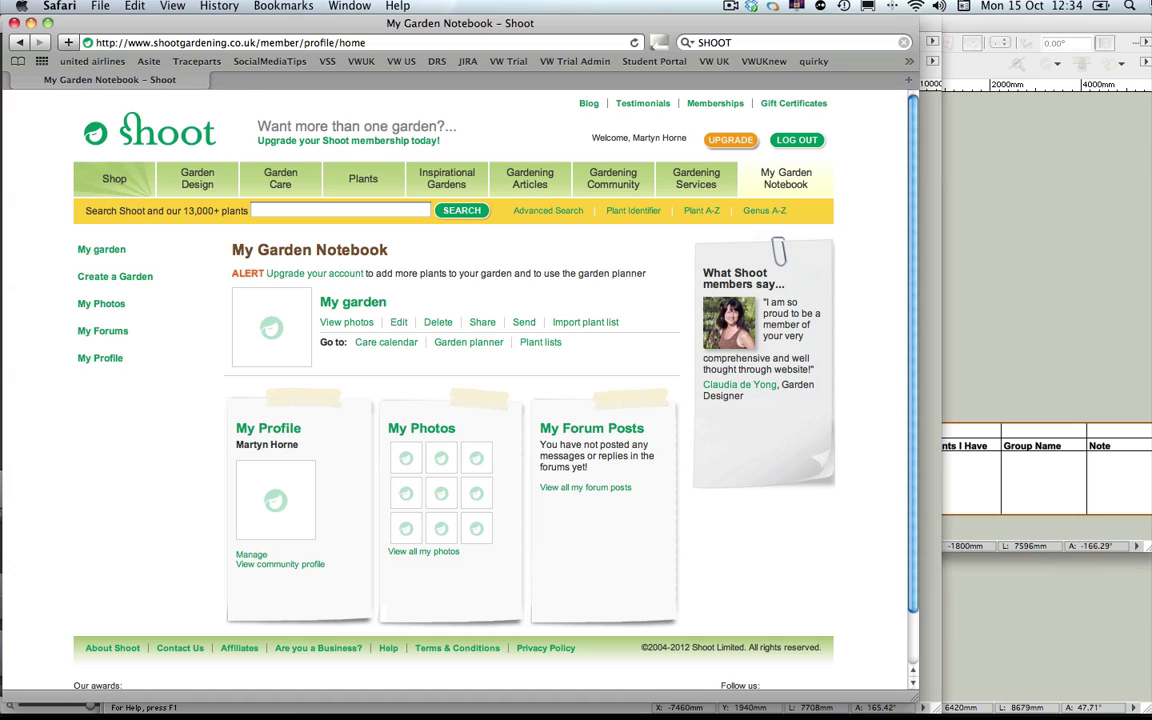
Go to the Import plant list page under My garden
mouse_move(789, 178)
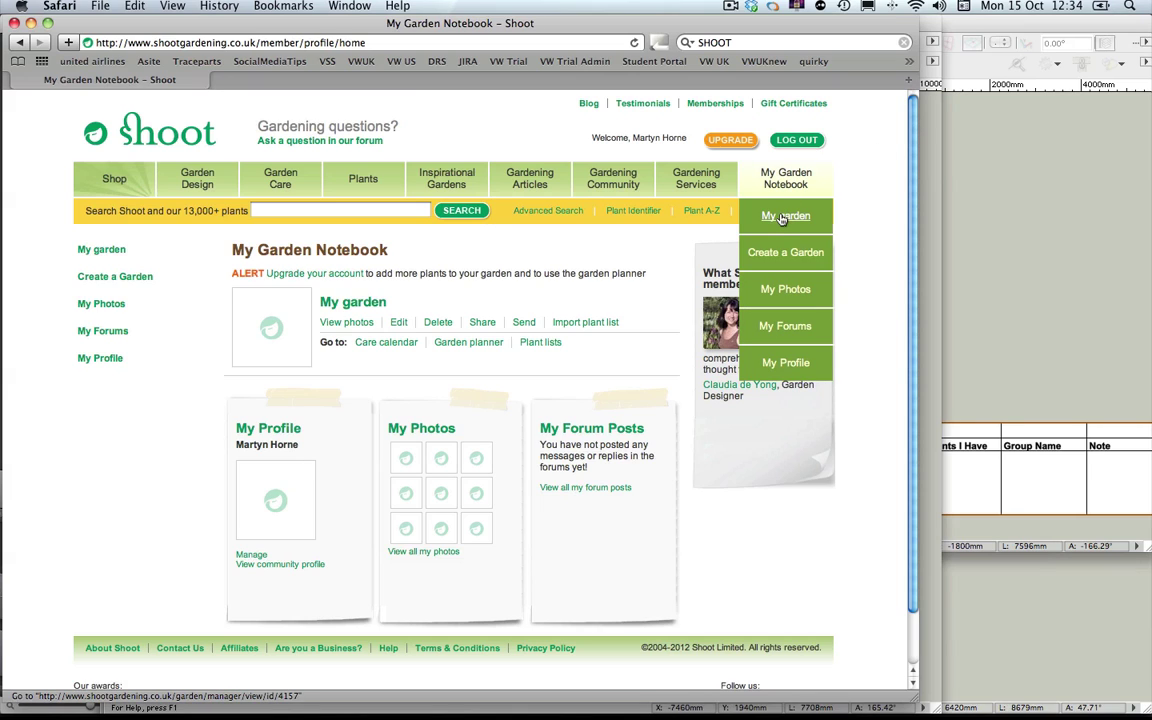
left_click(572, 324)
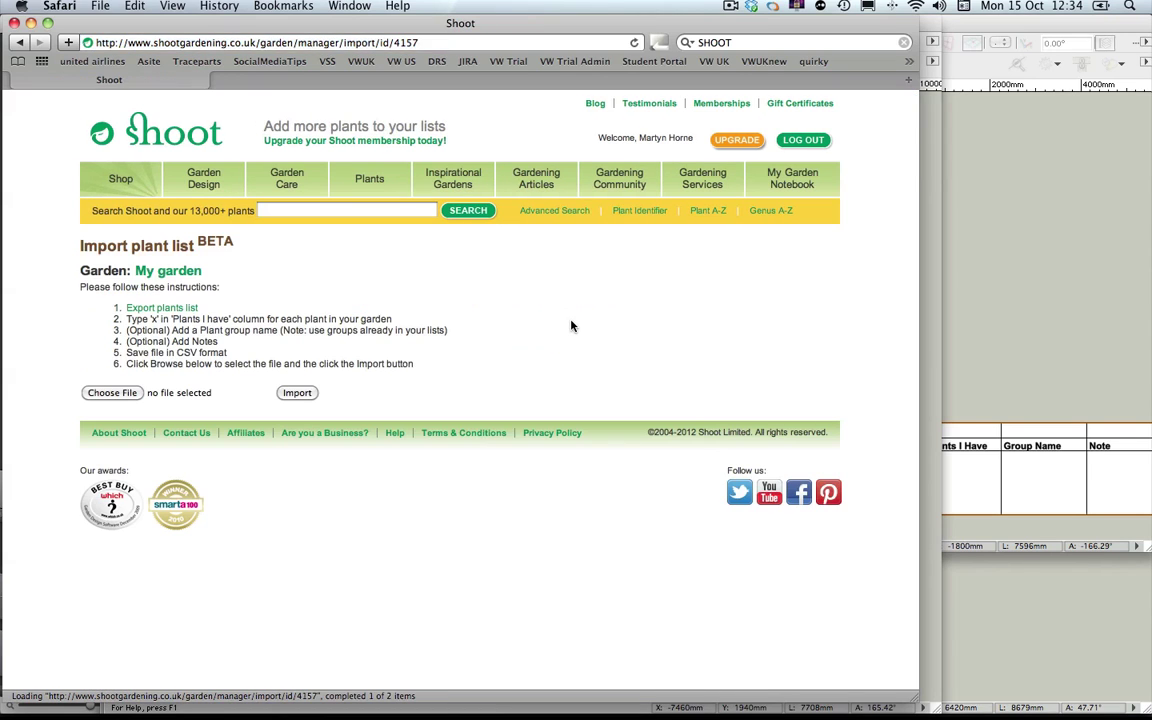
Upload the exported .csv file to My garden and view the three plants in Plants I Have
left_click(113, 393)
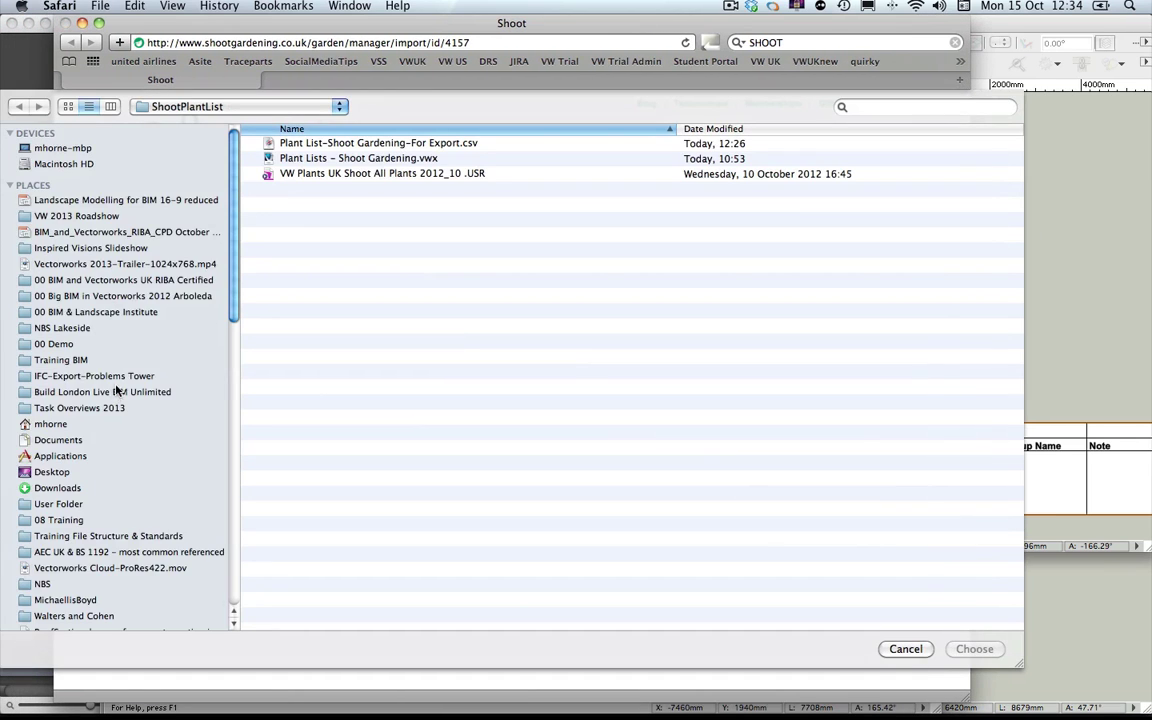
left_click(463, 145)
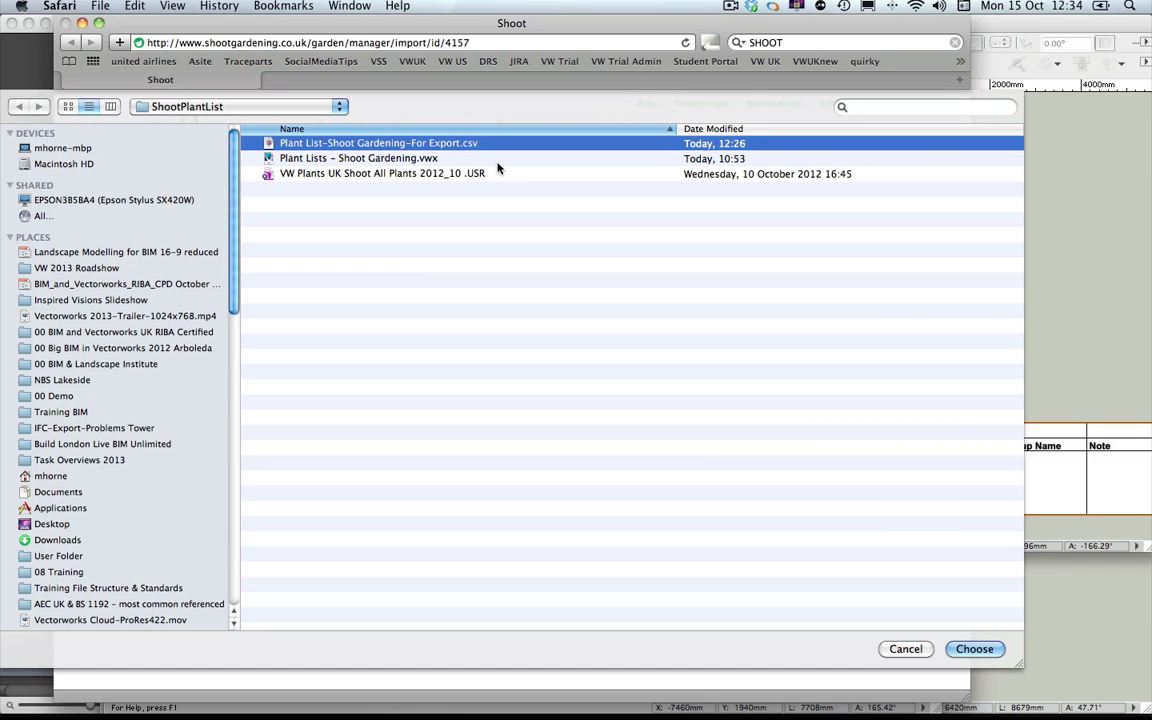
left_click(975, 650)
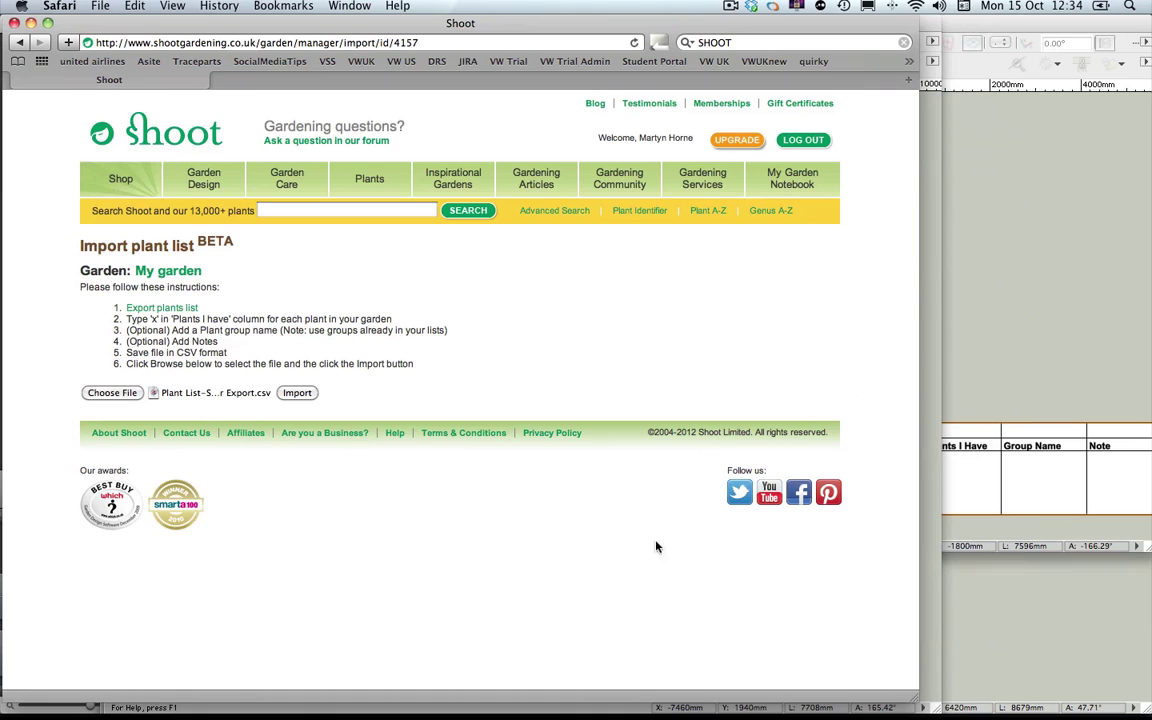
left_click(296, 394)
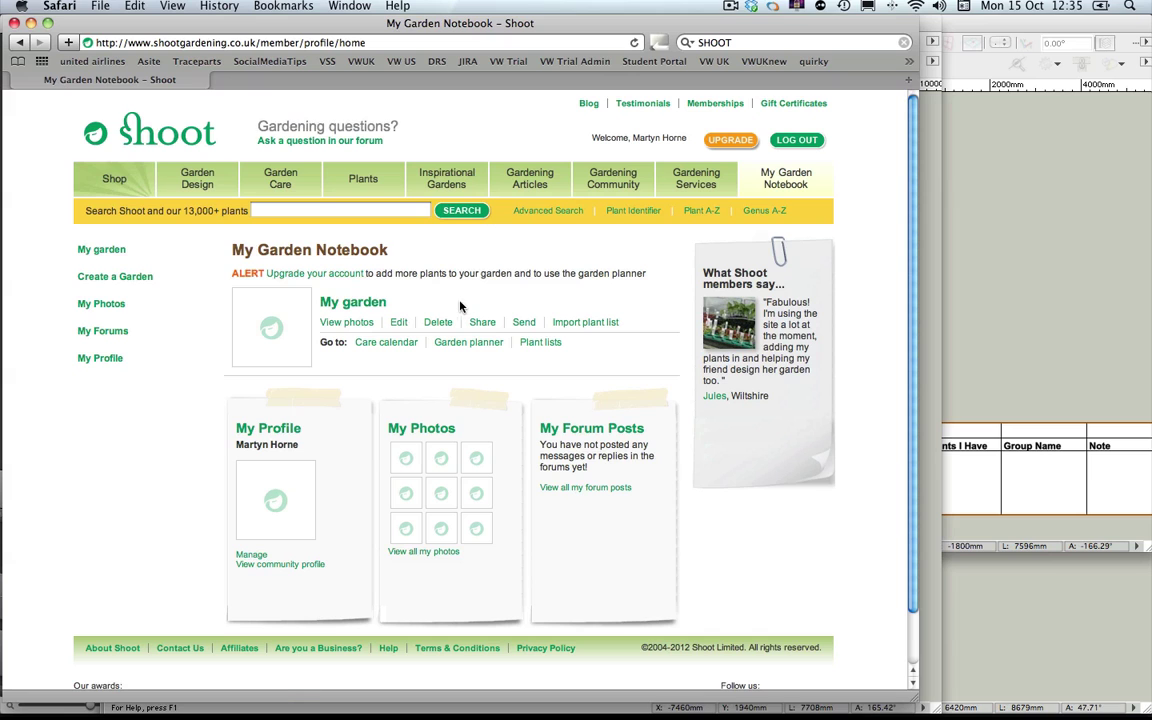
left_click(537, 343)
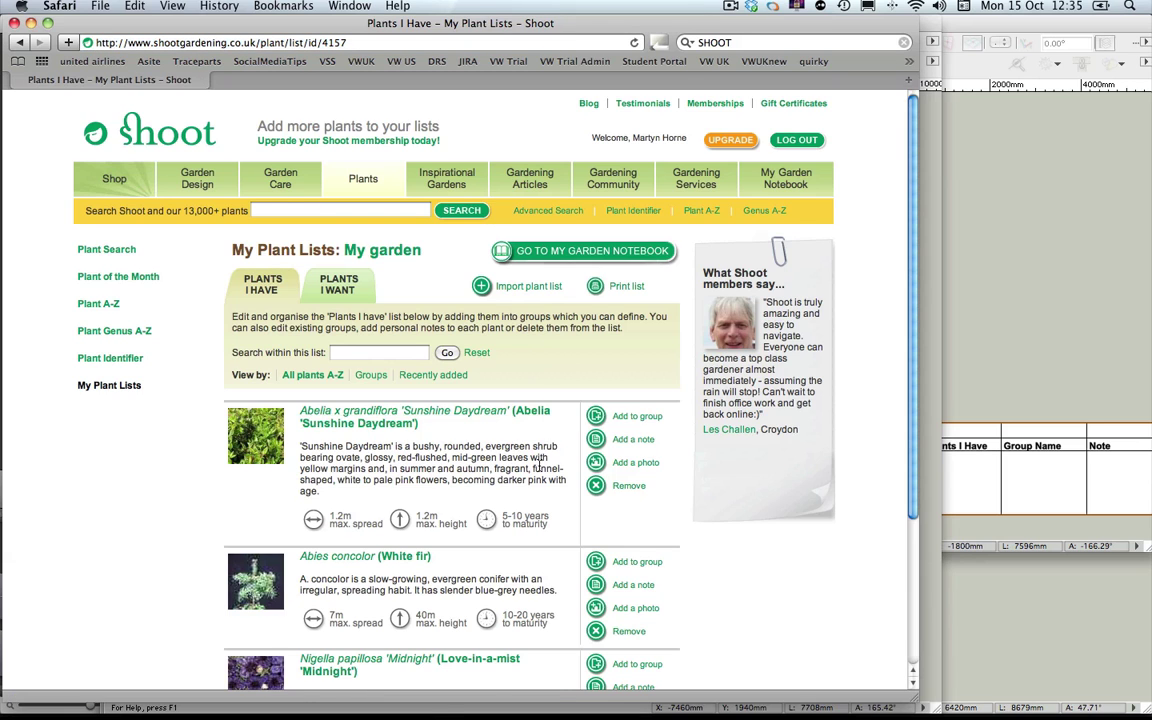
scroll(408, 305, "down", 5)
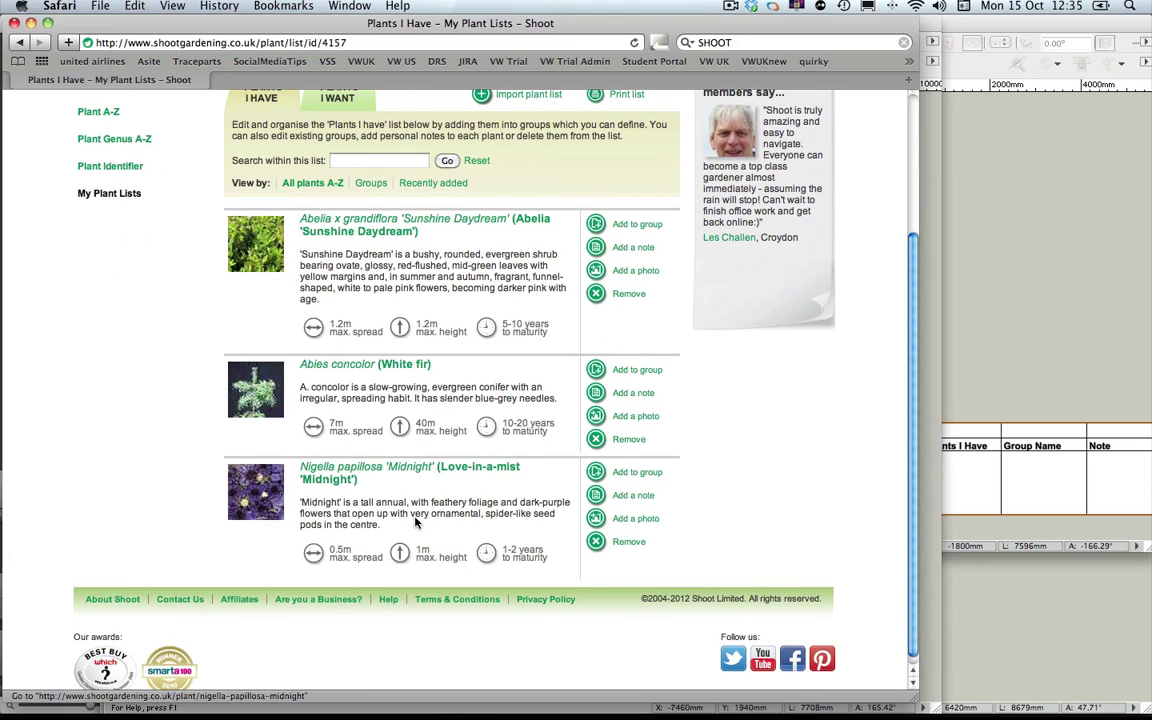